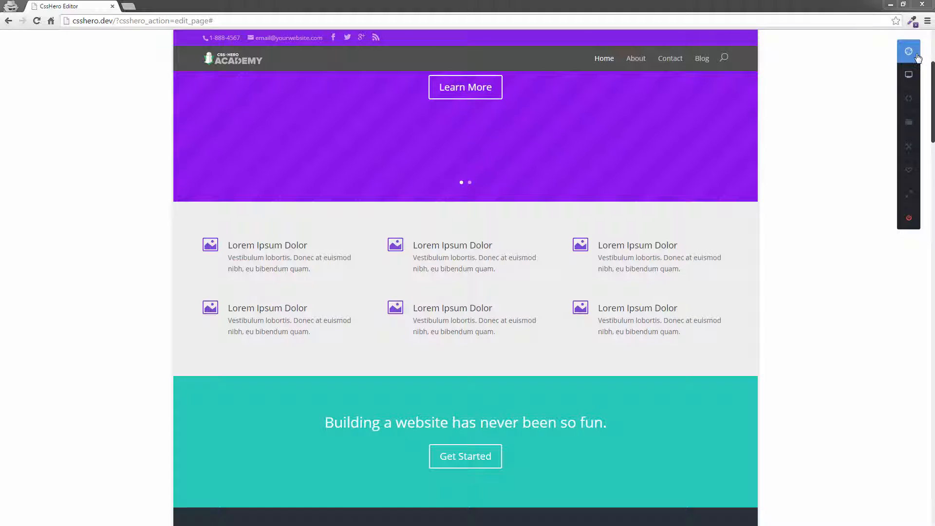
Select the post-37 section holding the six Lorem Ipsum blurbs and open its border properties
left_click(908, 52)
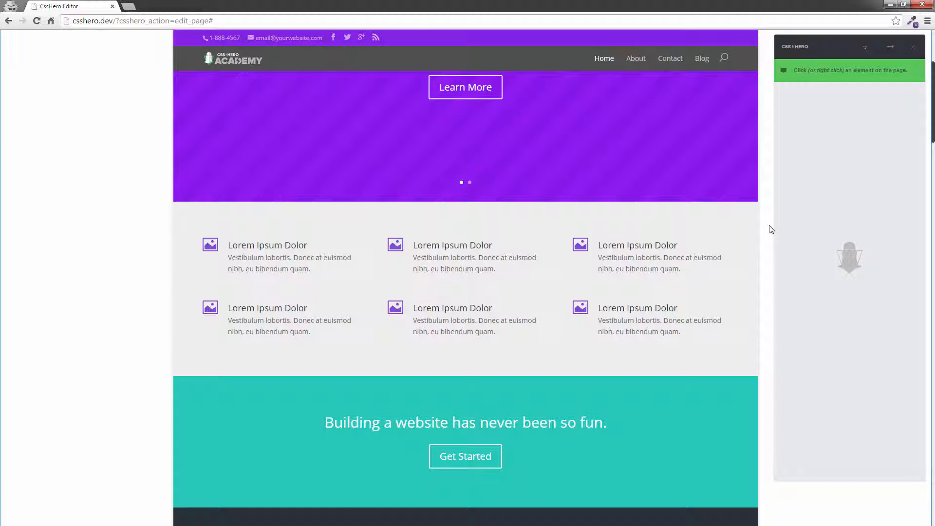
left_click(714, 213)
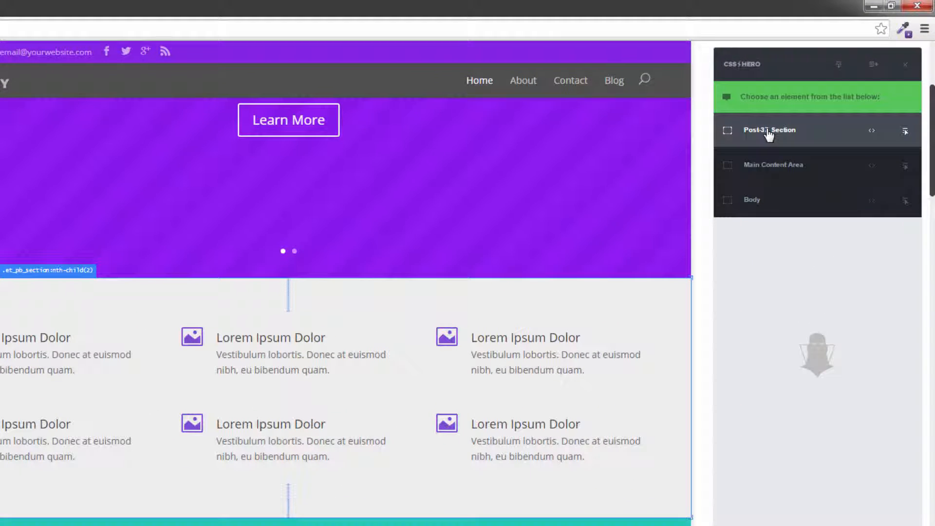
left_click(768, 134)
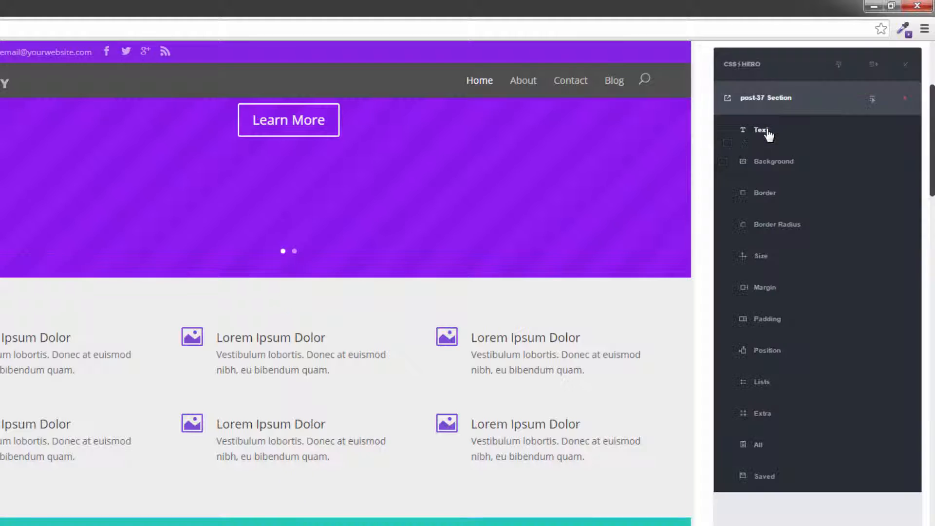
left_click(798, 206)
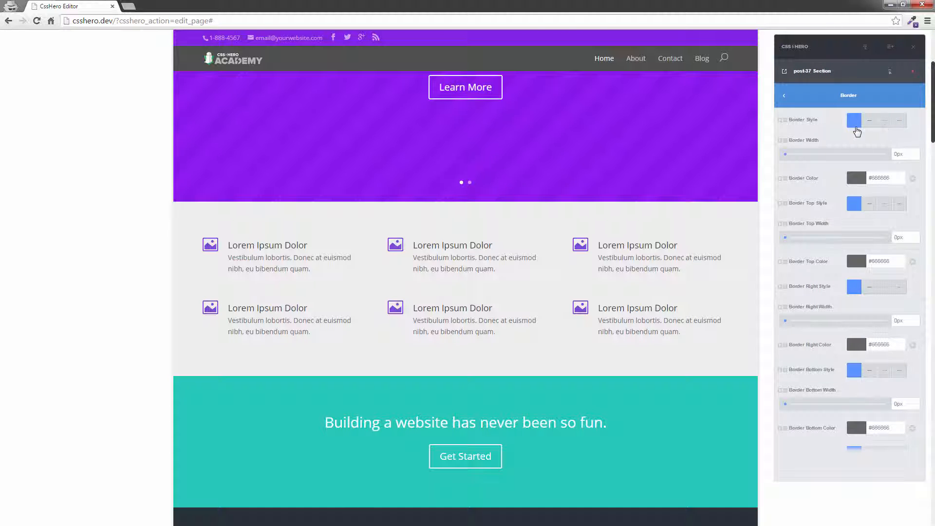
Try the solid, dotted and dashed border styles on the section, and return the style to none
left_click(869, 121)
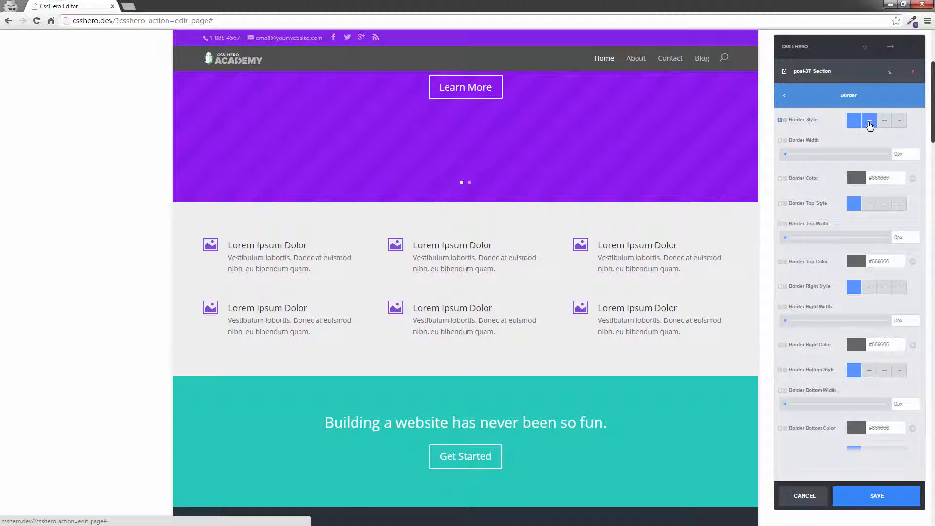
left_click(886, 123)
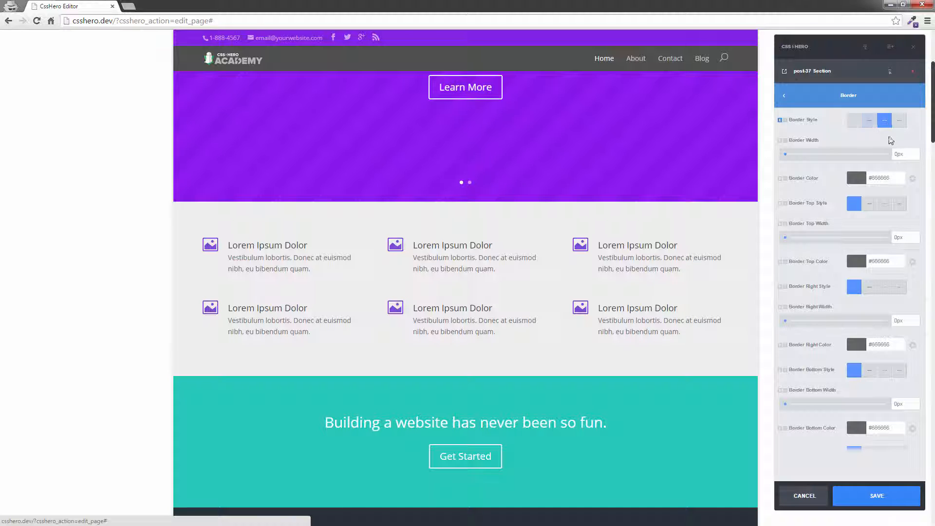
left_click(900, 127)
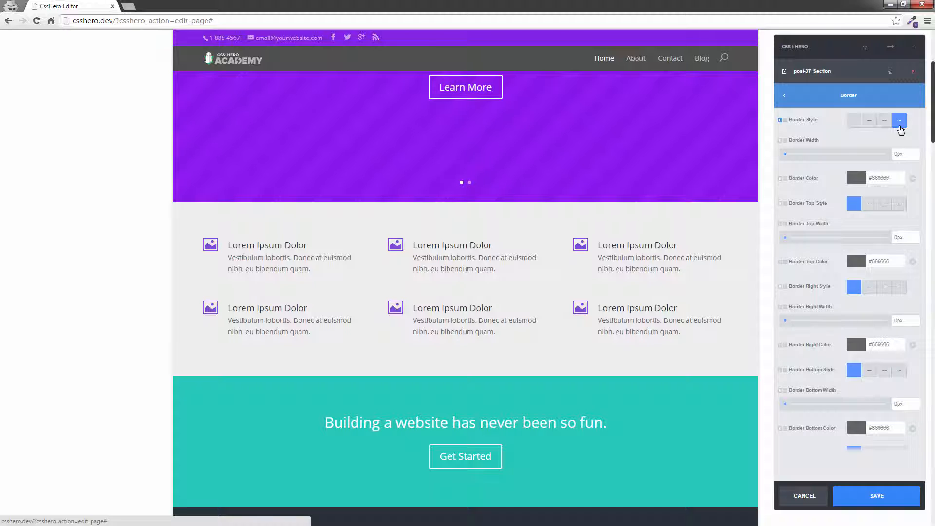
left_click(853, 123)
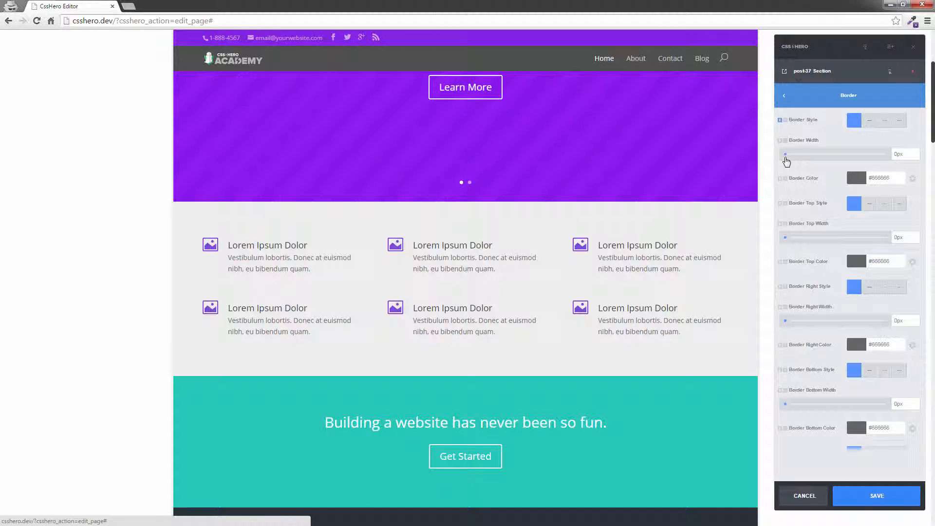
Give the section a solid 10px border on all sides in red #ef0000
left_click_drag(786, 161, 804, 159)
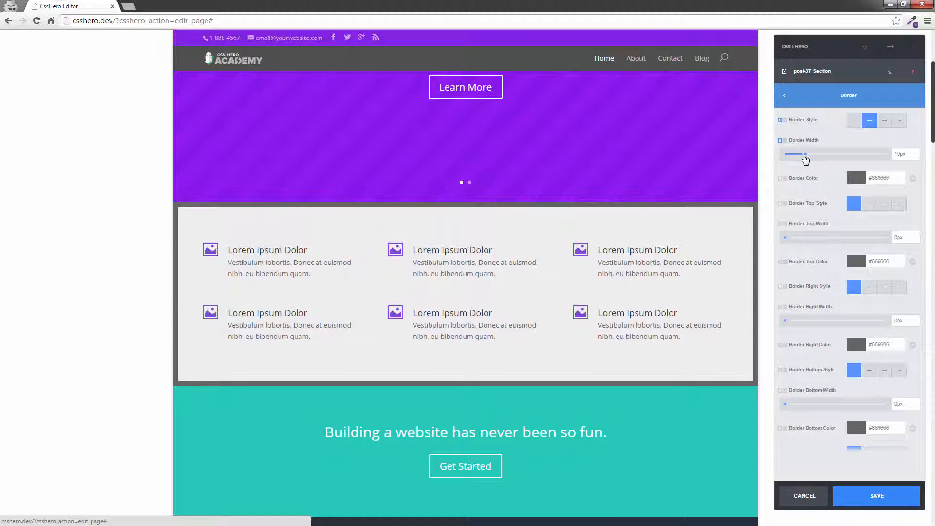
left_click(858, 178)
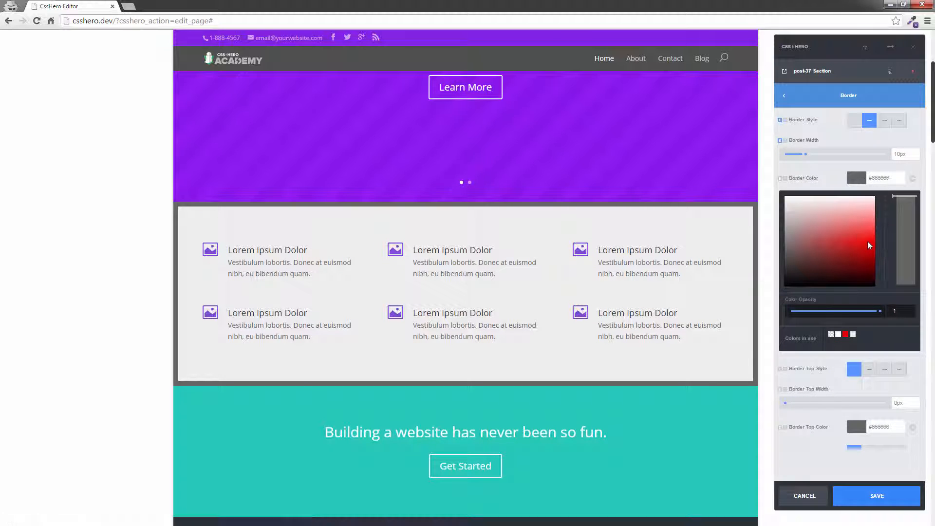
left_click(870, 244)
left_click(850, 178)
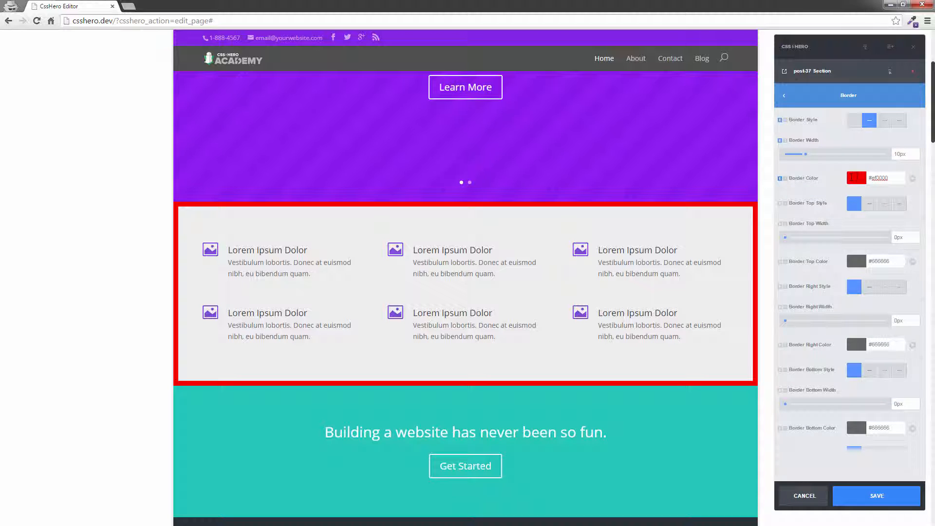
Recolour the section's border to blue #0013ef and try the dotted and dashed styles on it
left_click(856, 178)
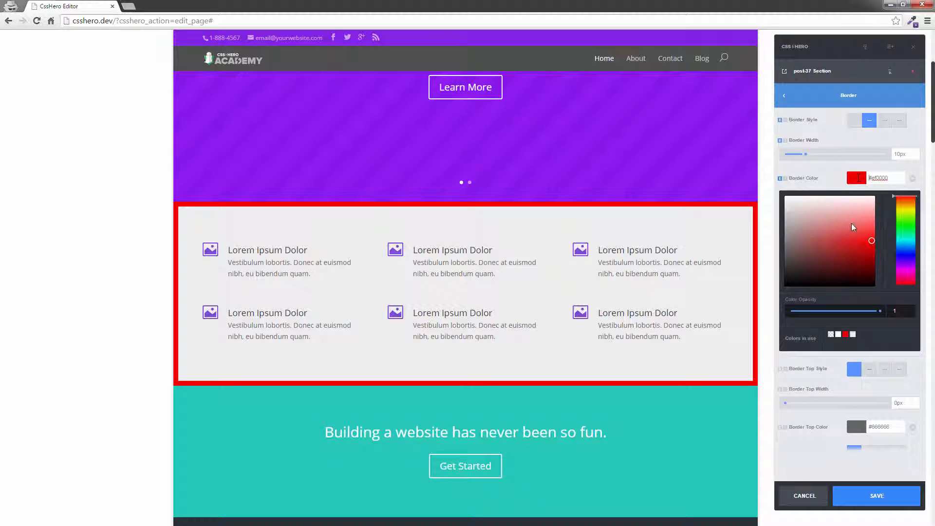
left_click(900, 253)
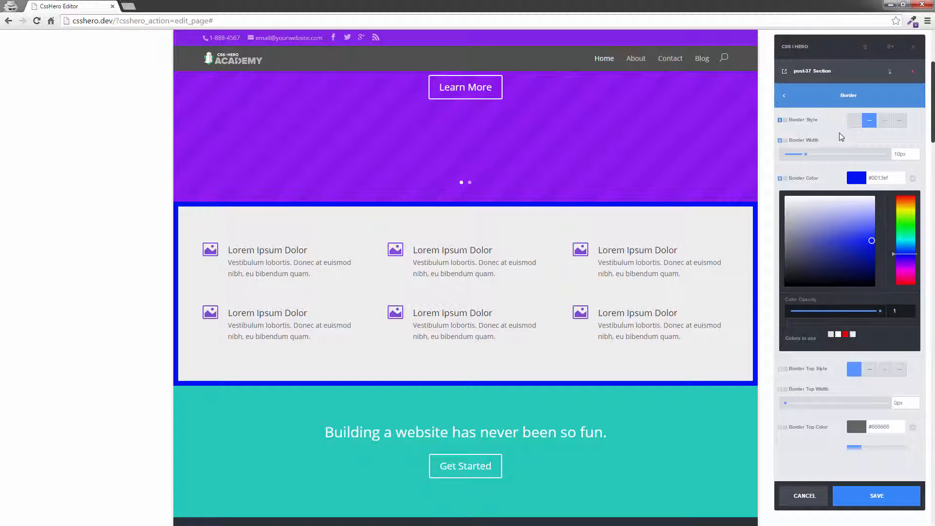
left_click(883, 123)
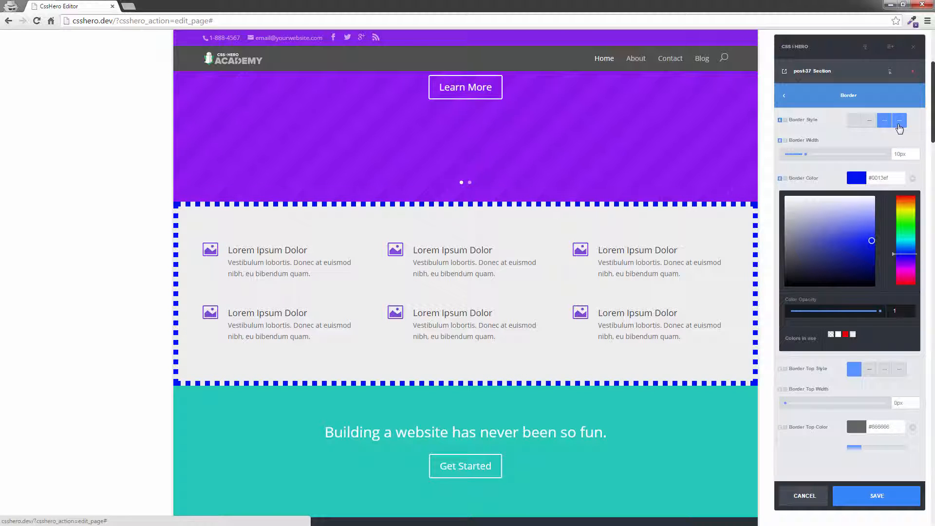
left_click(898, 127)
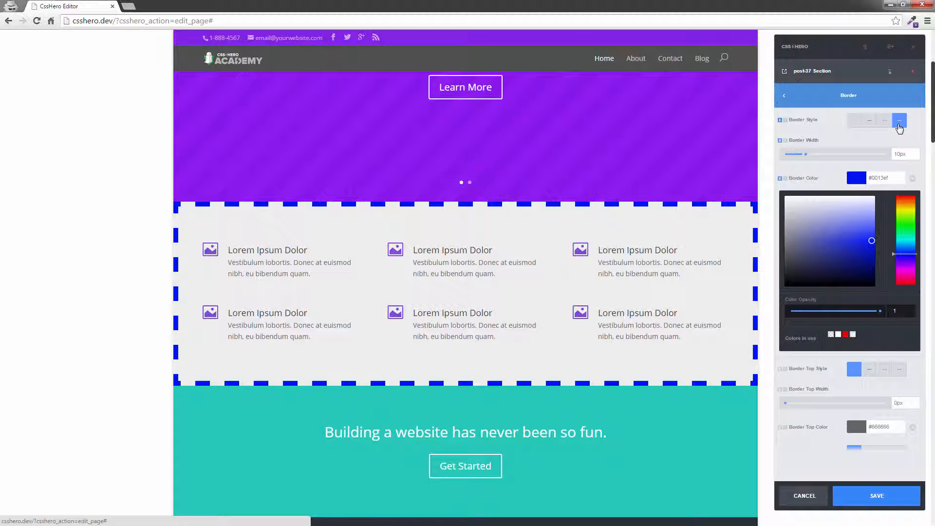
Set the overall border colour of the section to red #ef0f00
left_click(857, 178)
left_click(857, 178)
left_click(906, 198)
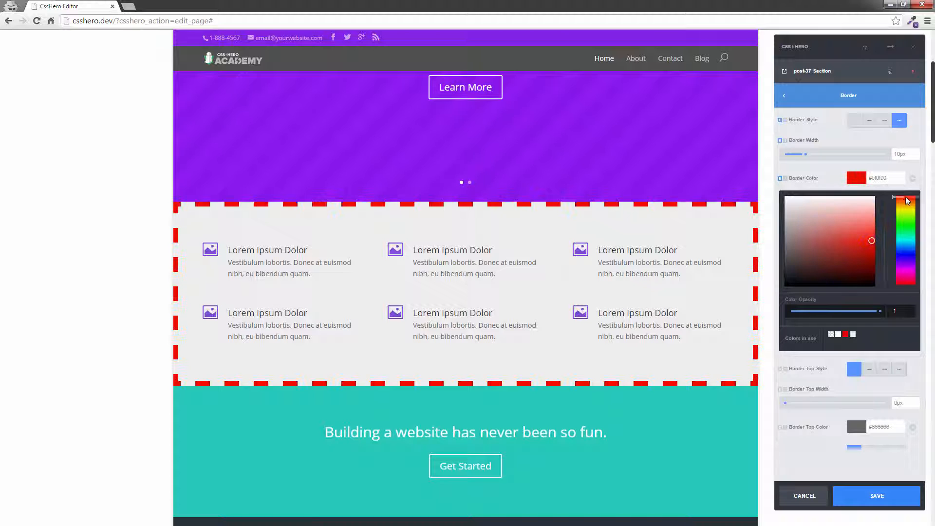
left_click(867, 236)
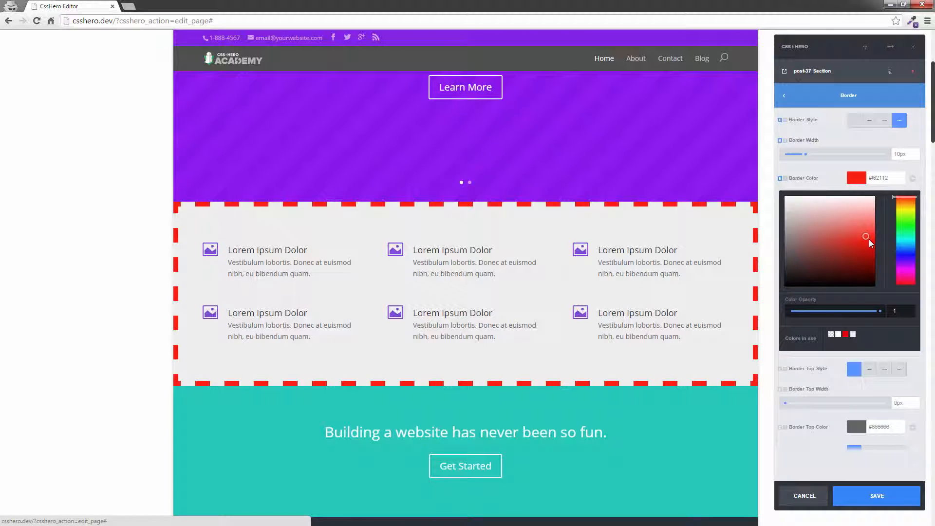
left_click_drag(867, 236, 876, 240)
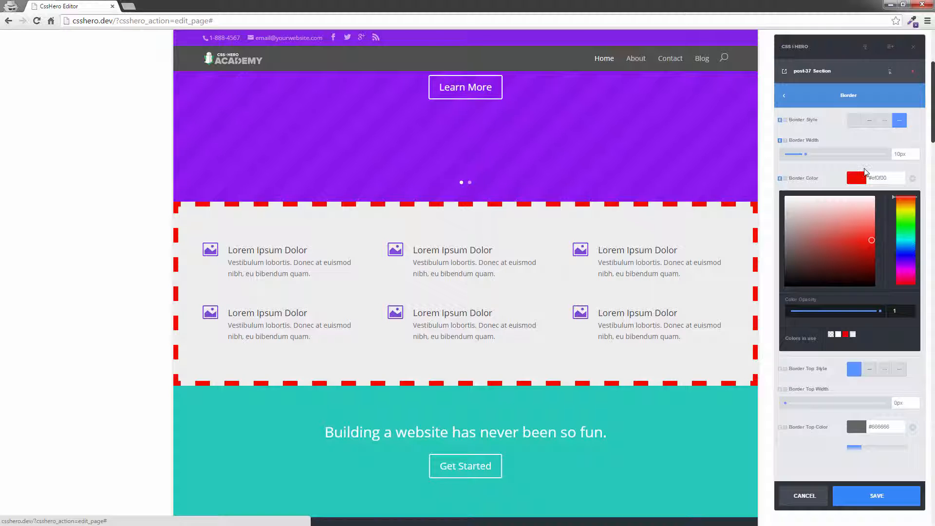
Remove the section's all-round border by clearing its style and reducing the border width to 0px
left_click(854, 124)
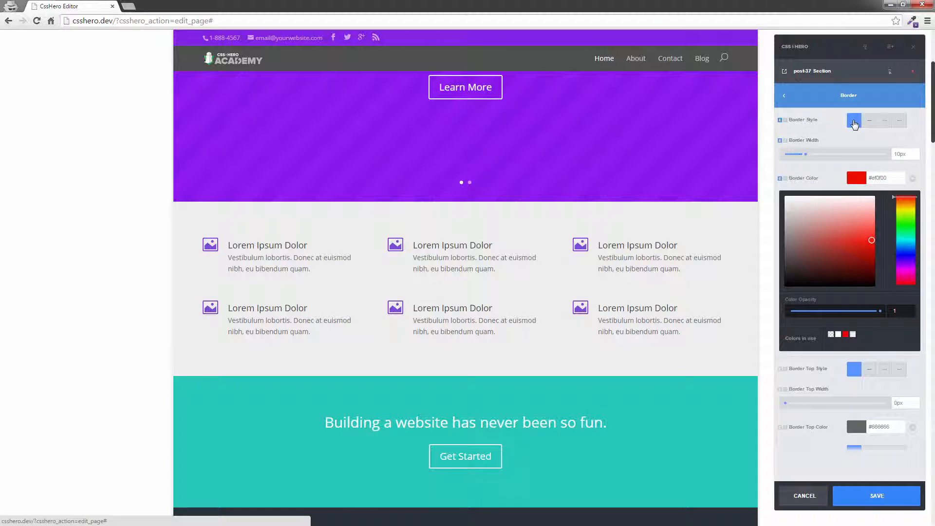
left_click(856, 177)
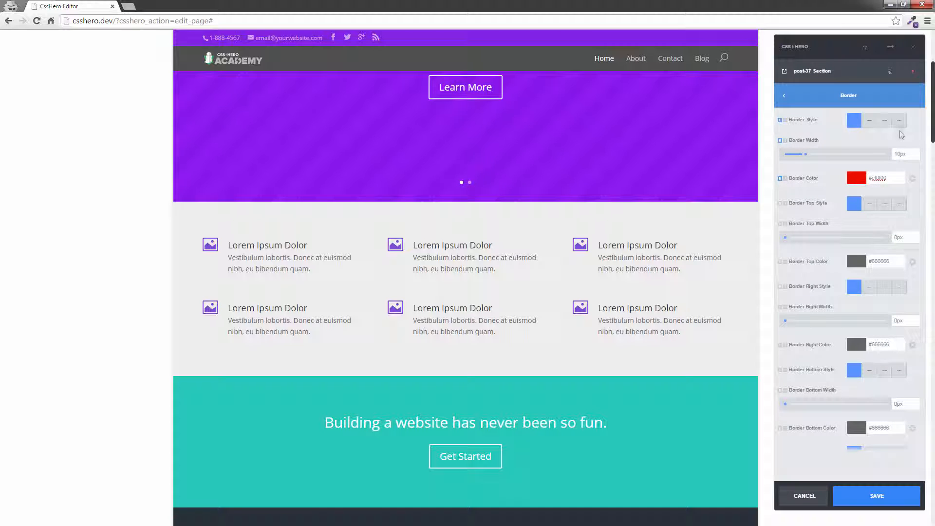
left_click_drag(805, 154, 779, 154)
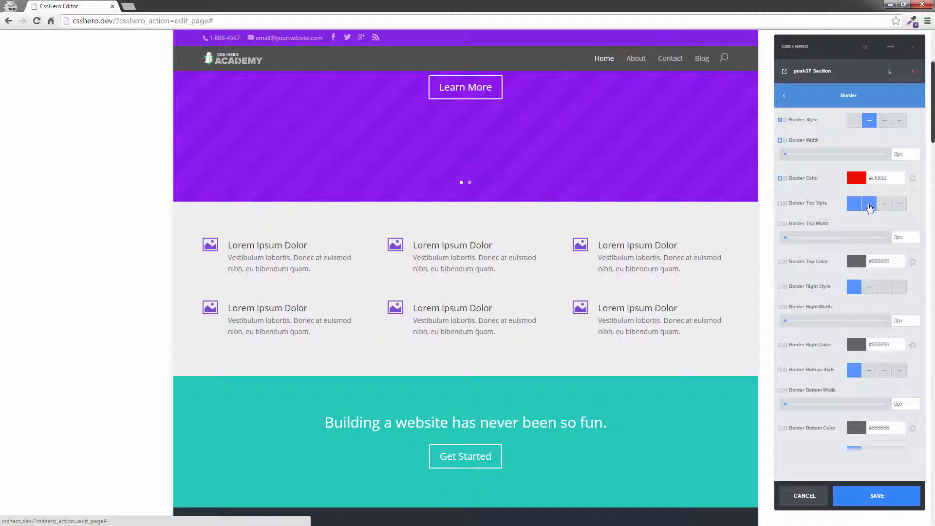
Add a solid top border 15px wide to the section
left_click(870, 208)
left_click(787, 238)
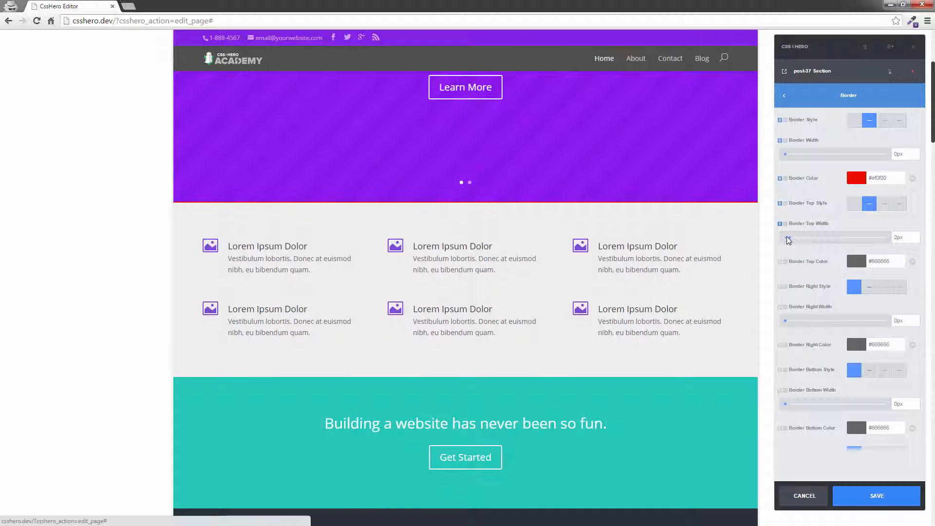
left_click_drag(788, 239, 814, 240)
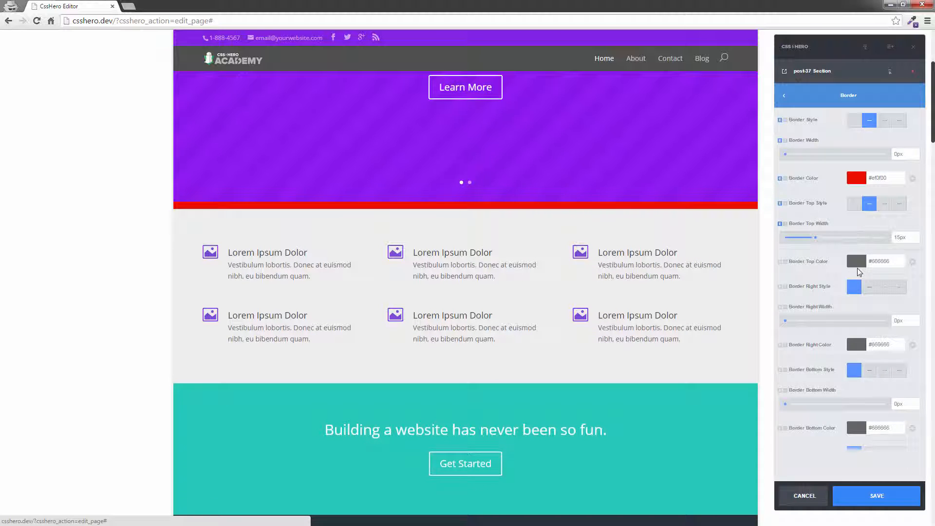
Set the section's top border colour to bright blue #0089f9
left_click(856, 262)
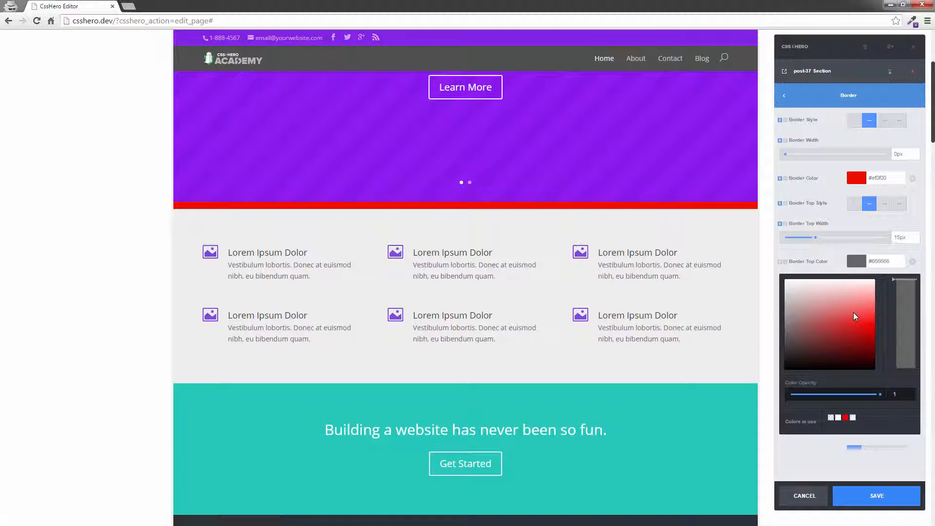
left_click(905, 330)
left_click_drag(865, 328, 883, 325)
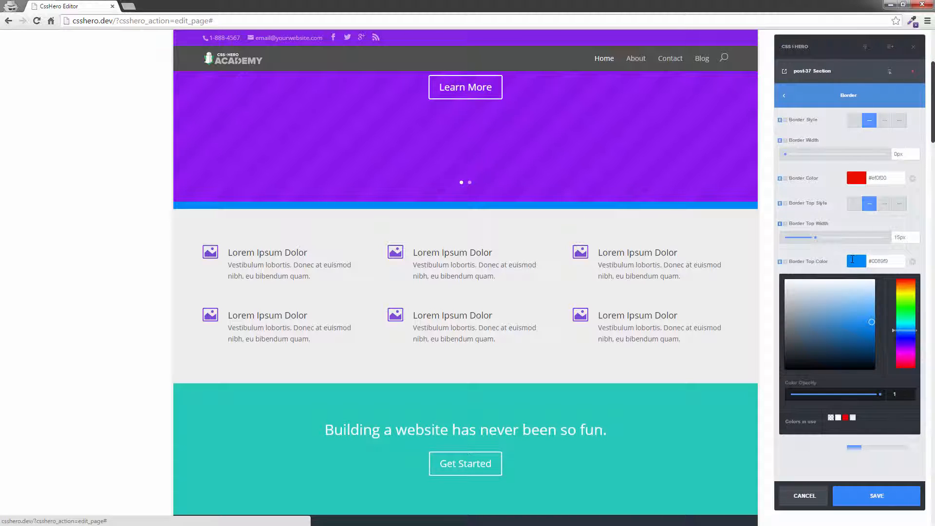
left_click(850, 261)
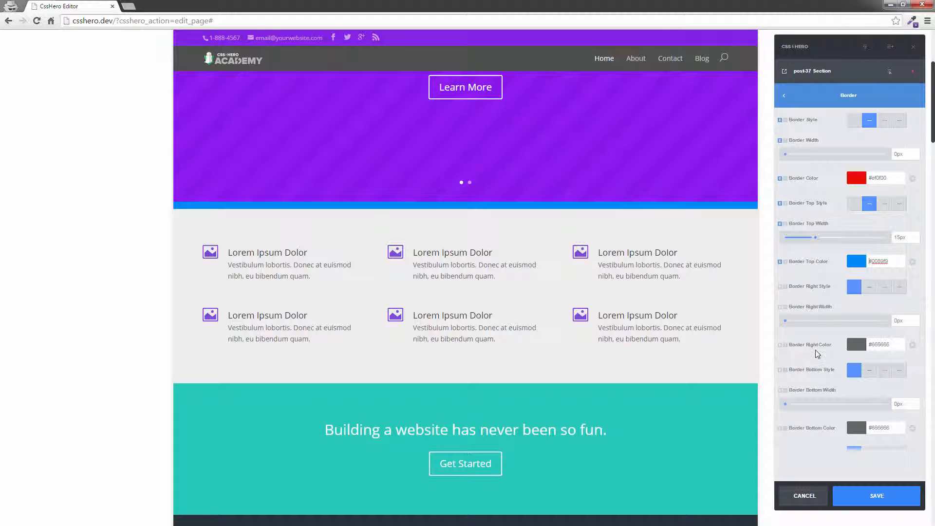
Add a solid bottom border 15px wide to the section
scroll(815, 349, "down", 1)
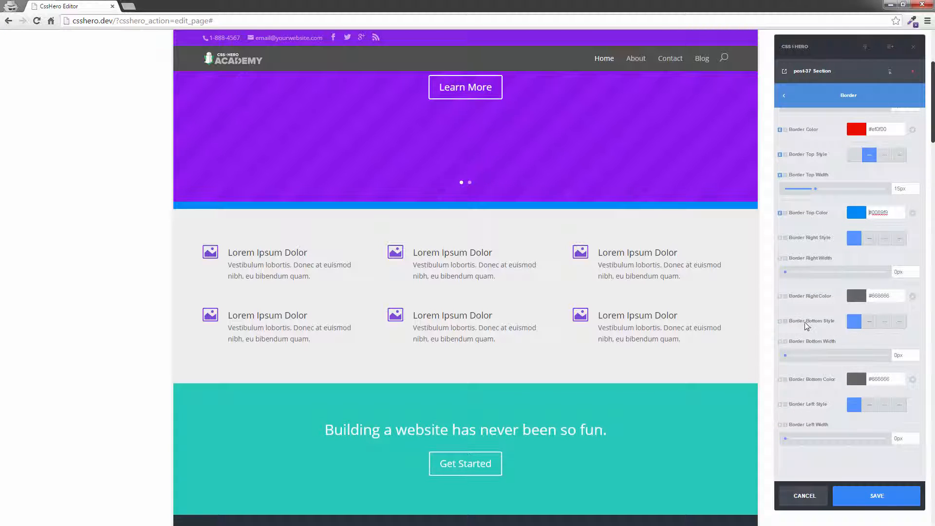
left_click(867, 325)
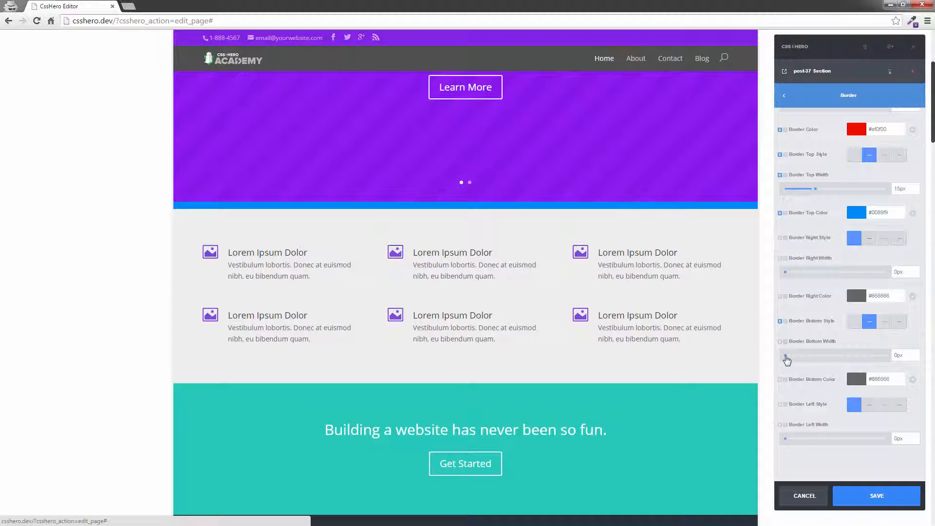
left_click_drag(785, 356, 816, 360)
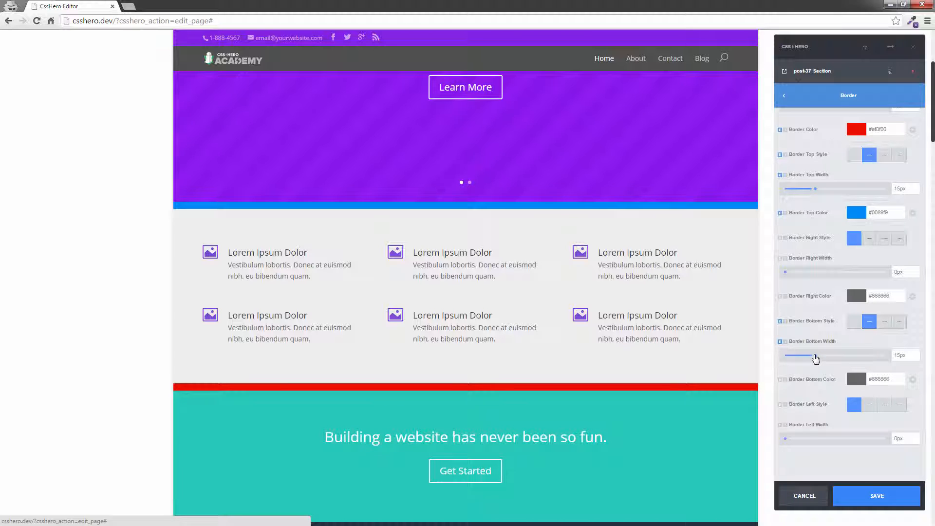
Match the section's bottom border colour to the top border by reusing its value #0089f9
left_click(855, 379)
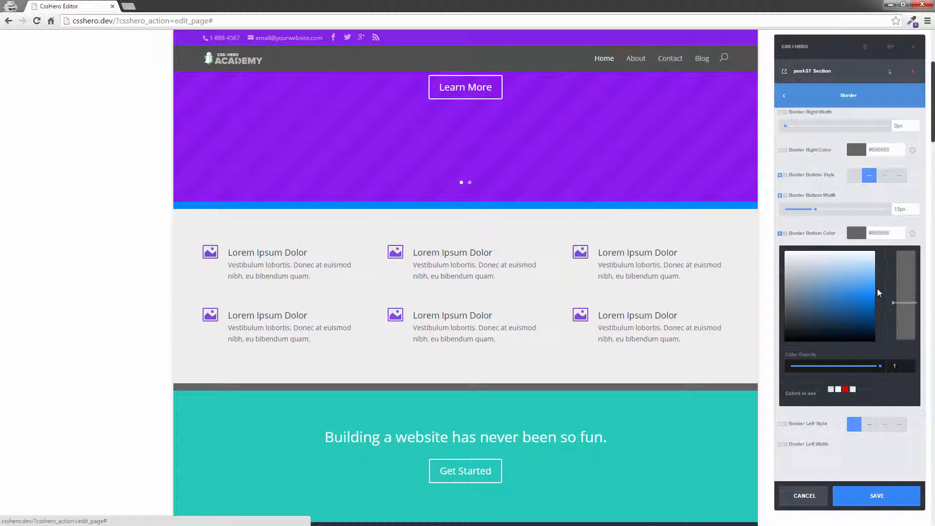
scroll(878, 292, "down", 1)
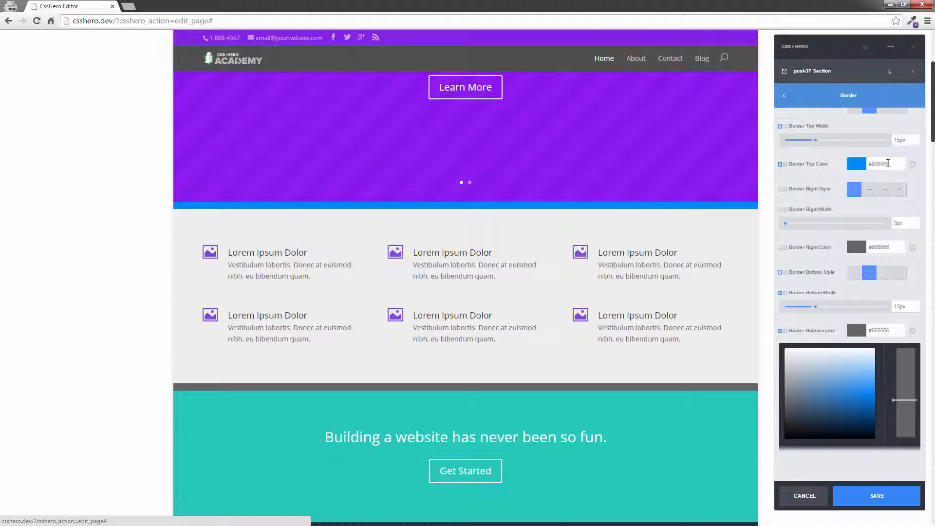
left_click(864, 163)
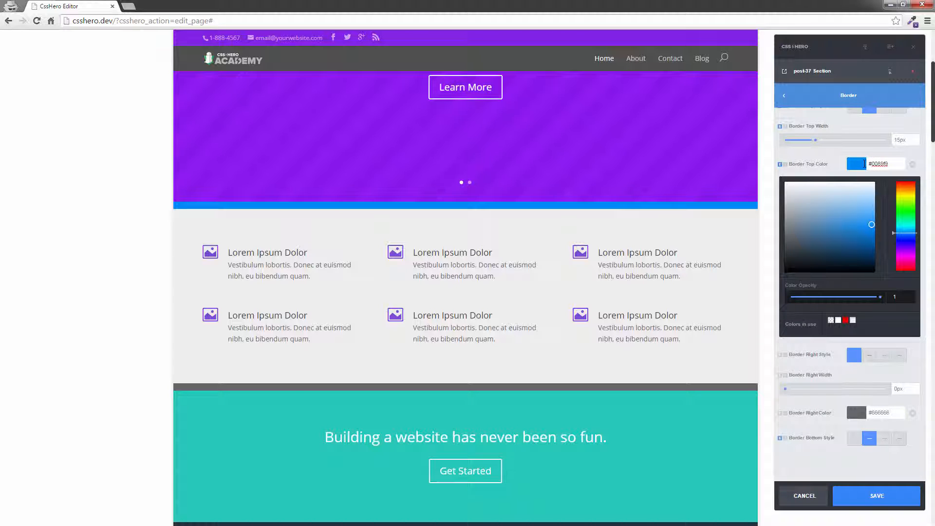
scroll(854, 295, "down", 2)
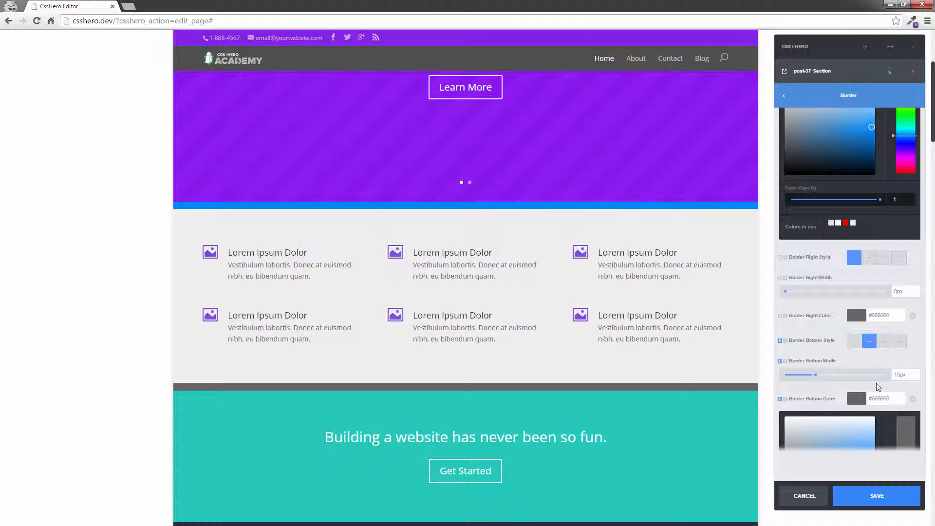
scroll(877, 386, "down", 3)
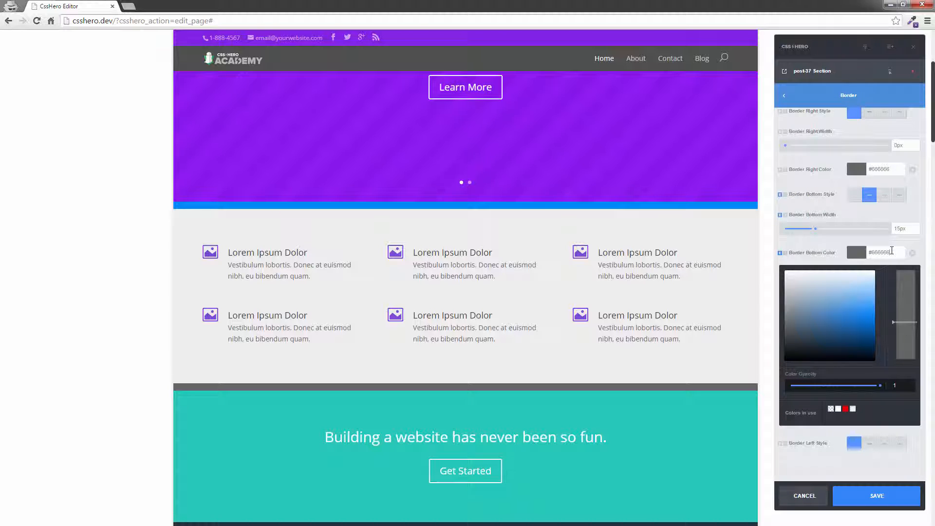
left_click(860, 248)
type("#0089f9")
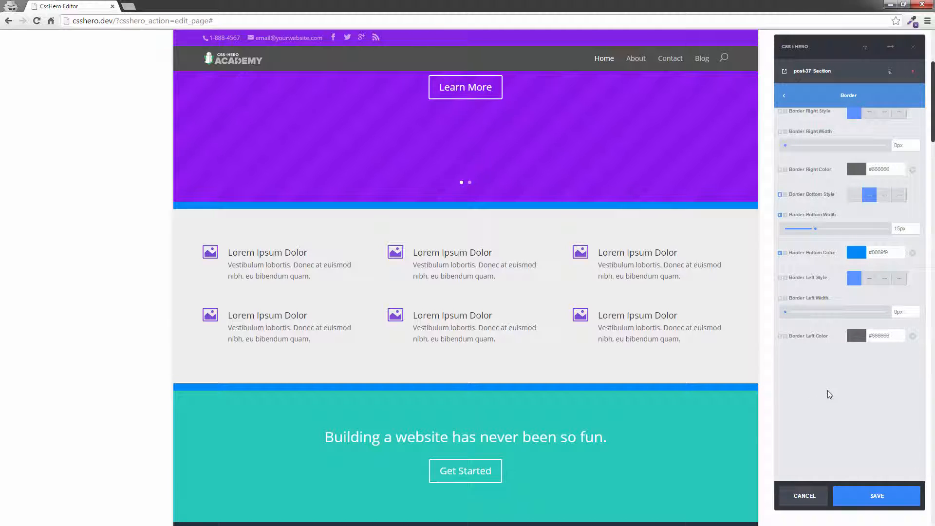
Add a dotted right border 10px wide to the section
scroll(828, 393, "up", 1)
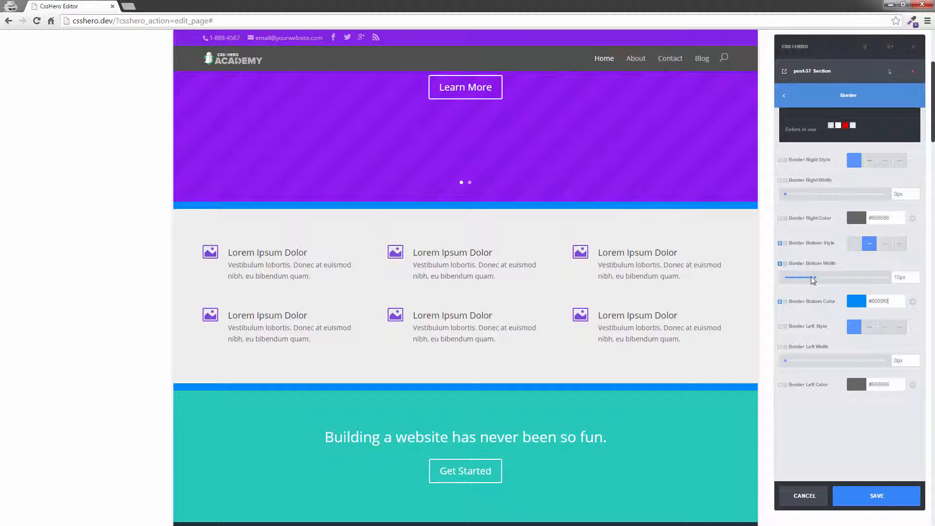
mouse_move(814, 281)
left_mouse_down()
mouse_move(803, 283)
mouse_move(824, 277)
left_mouse_up()
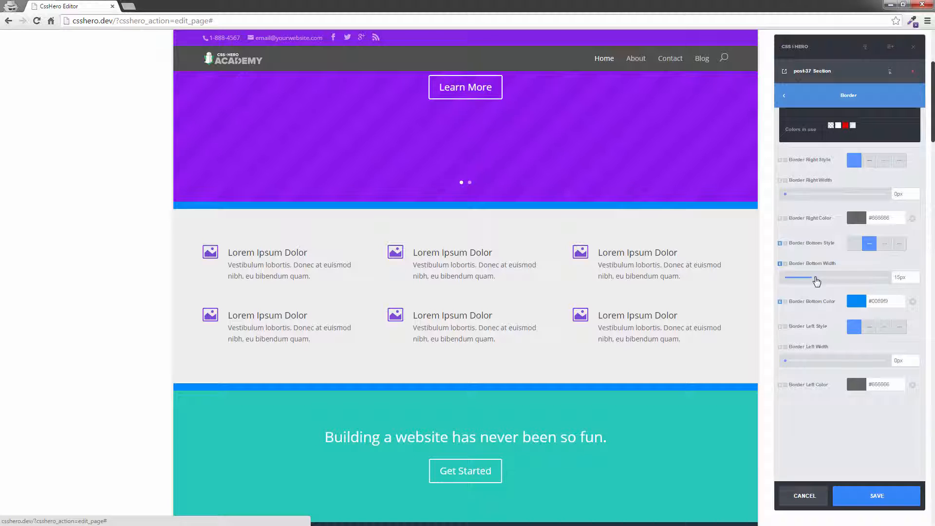
scroll(885, 255, "up", 1)
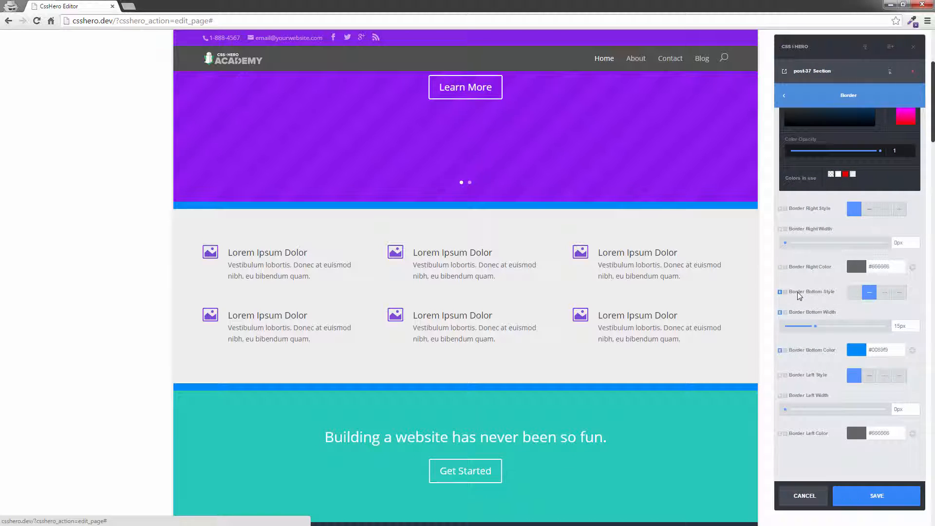
scroll(817, 279, "up", 1)
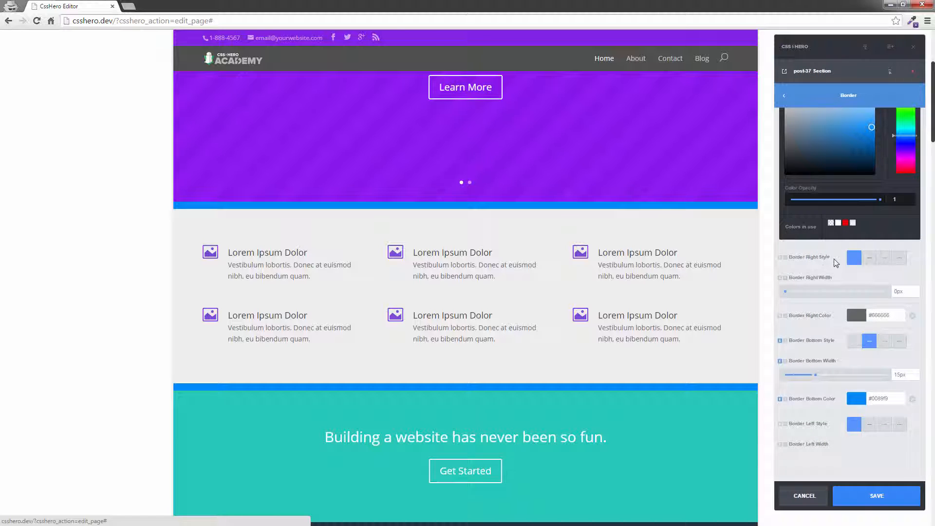
left_click(884, 259)
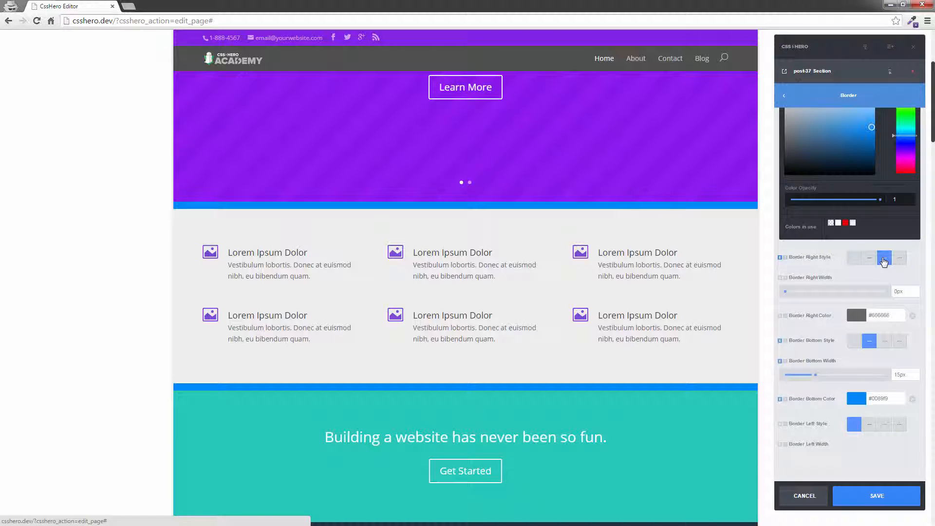
left_click_drag(788, 295, 806, 296)
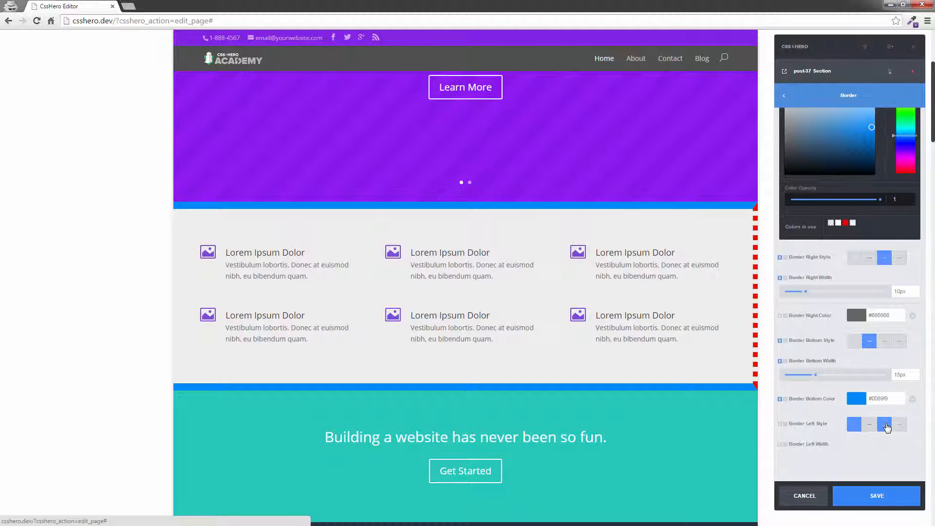
Add a dotted left border 15px wide to the section and discard all of its unsaved border changes
left_click(884, 423)
scroll(860, 438, "down", 2)
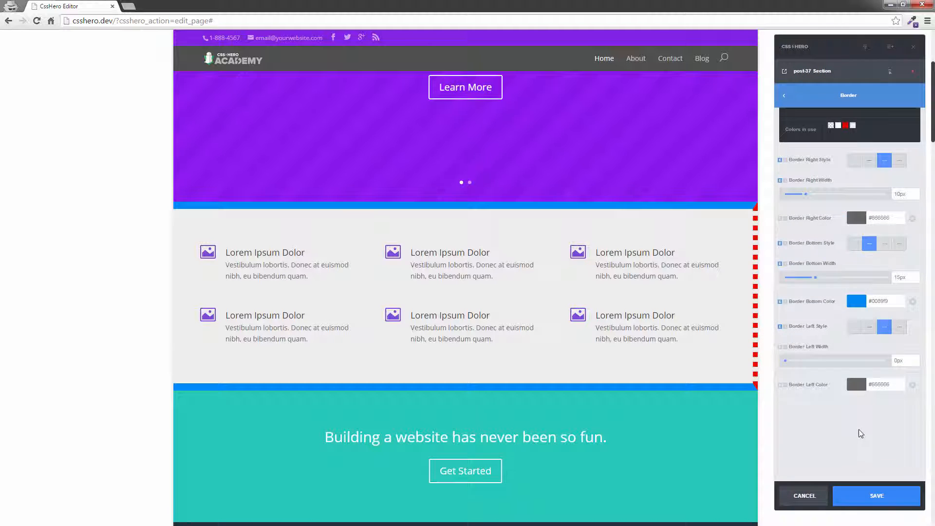
left_click_drag(788, 364, 816, 362)
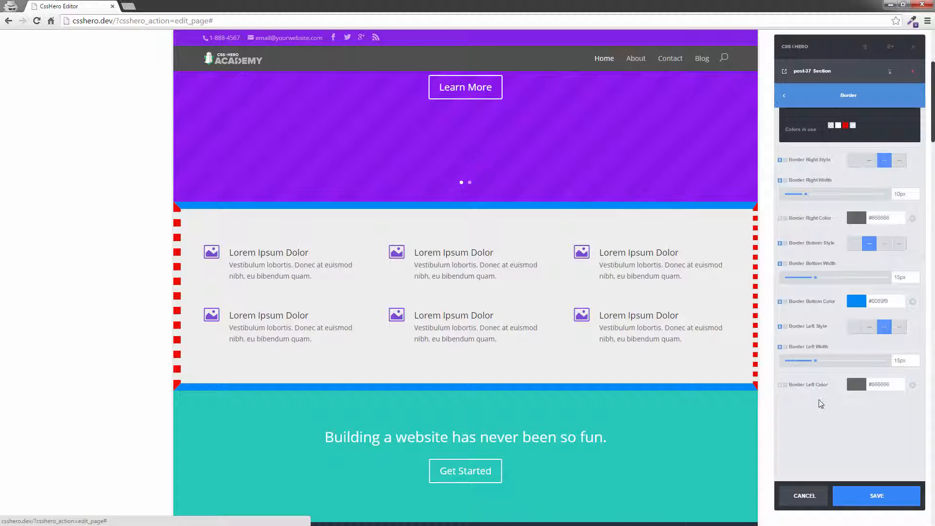
scroll(819, 383, "up", 2)
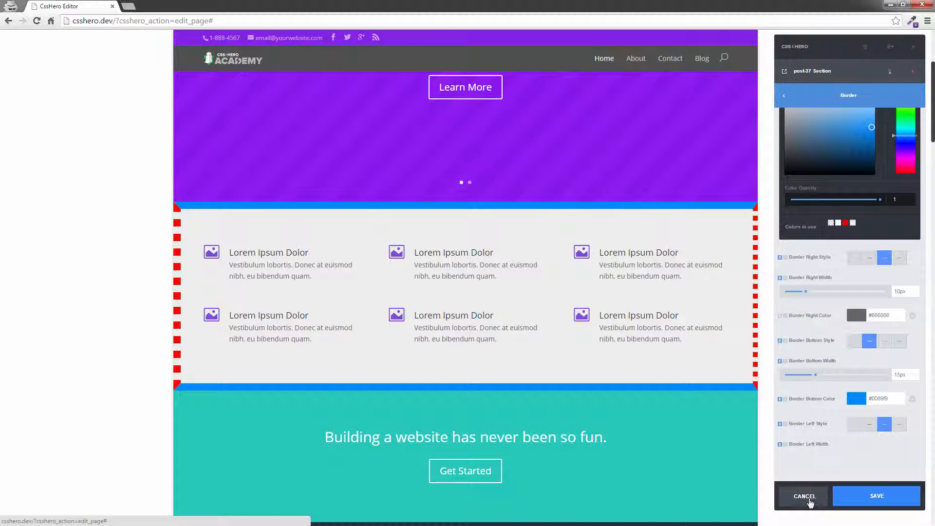
left_click(808, 499)
Select the N. Counter Inner element of the large number counters and give it a solid border 5px wide on all sides
scroll(718, 263, "down", 2)
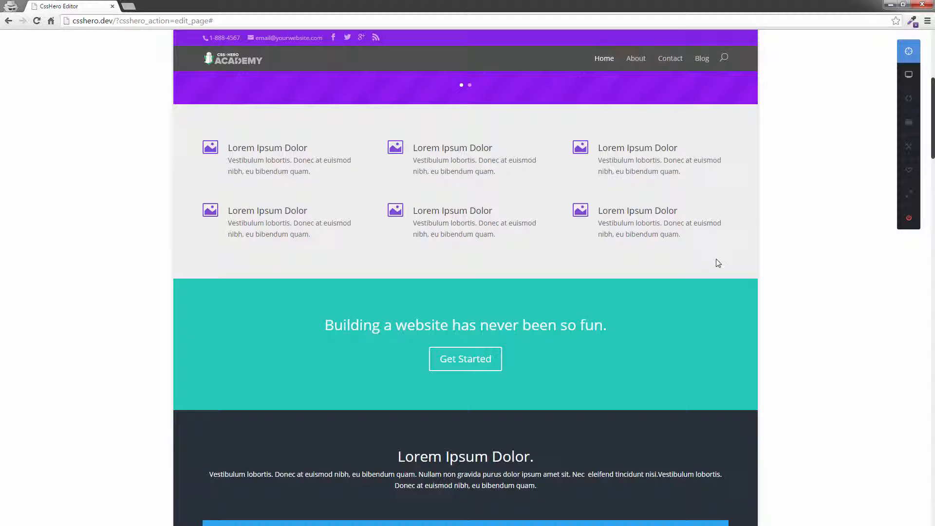
scroll(718, 263, "down", 1)
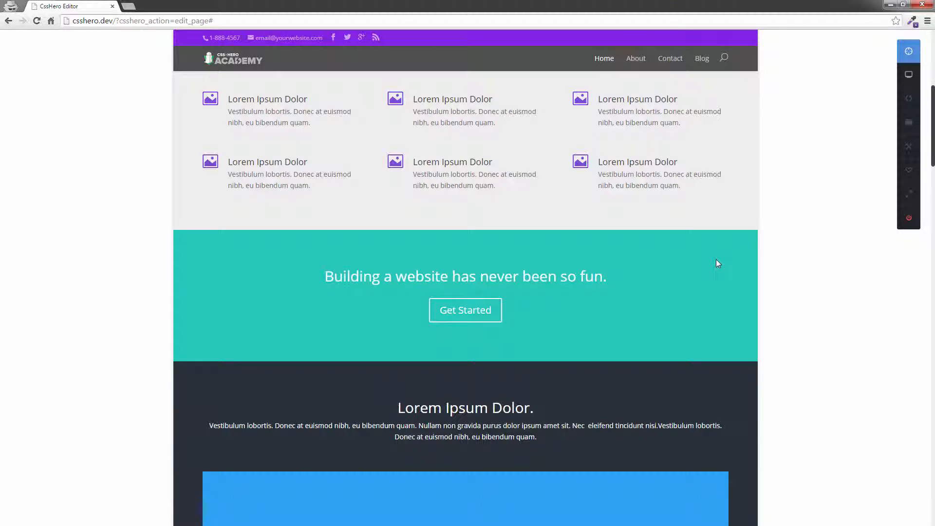
left_click(907, 54)
scroll(770, 293, "down", 4)
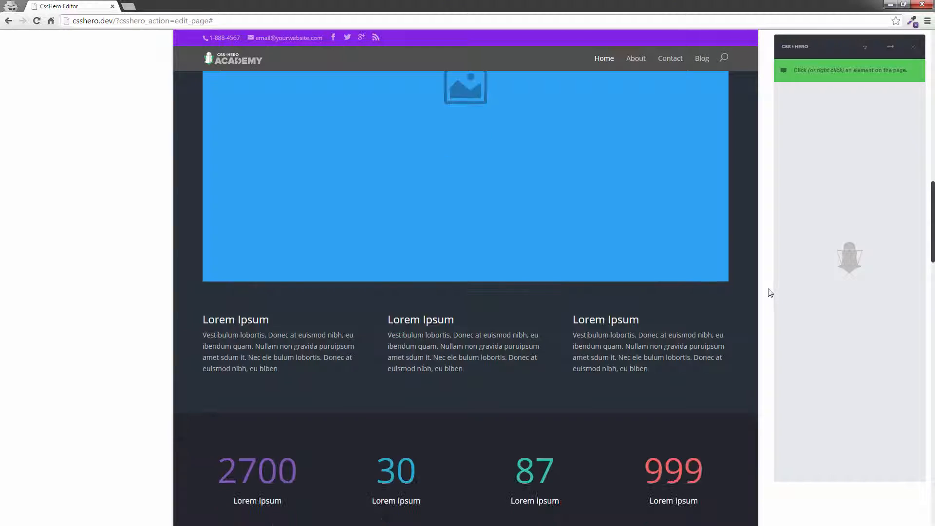
scroll(770, 292, "down", 2)
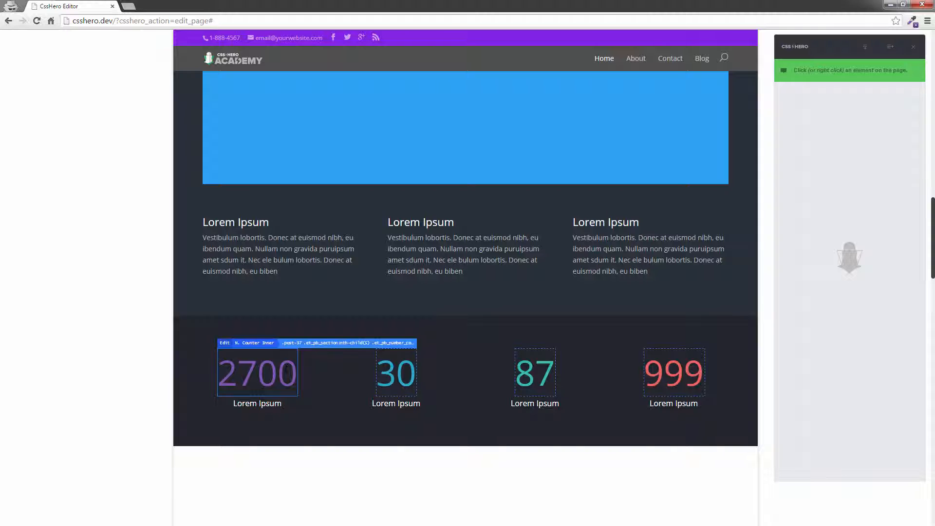
left_click(288, 373)
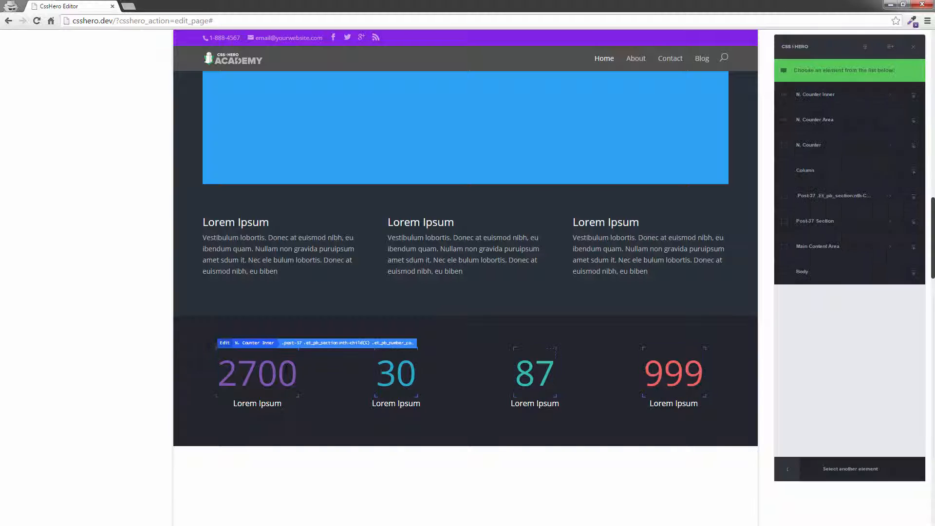
left_click(839, 97)
left_click(830, 140)
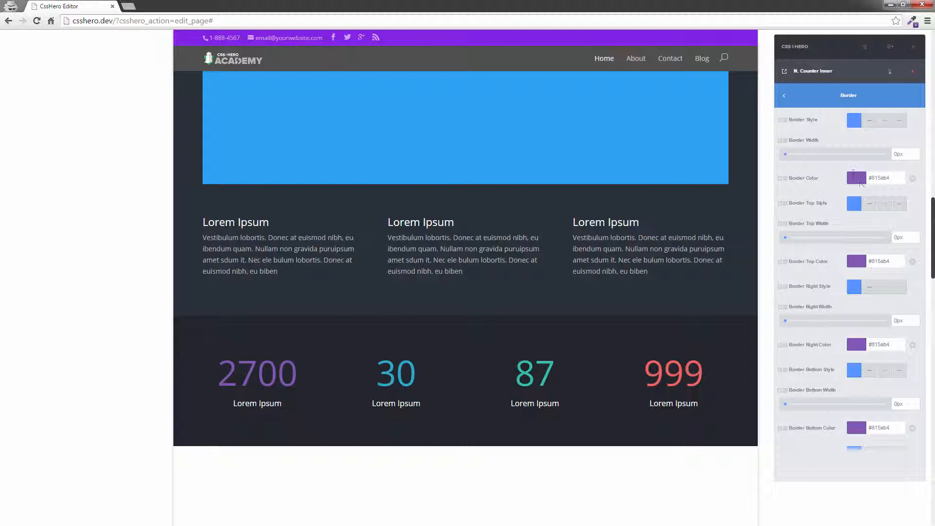
left_click_drag(785, 154, 795, 159)
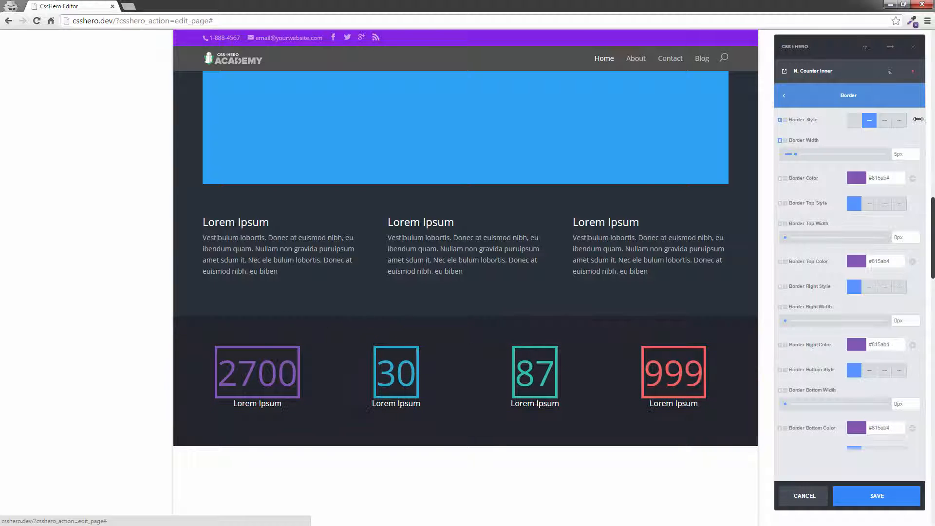
Round the corners of the number counters' borders with a border radius of 36px
left_click(783, 97)
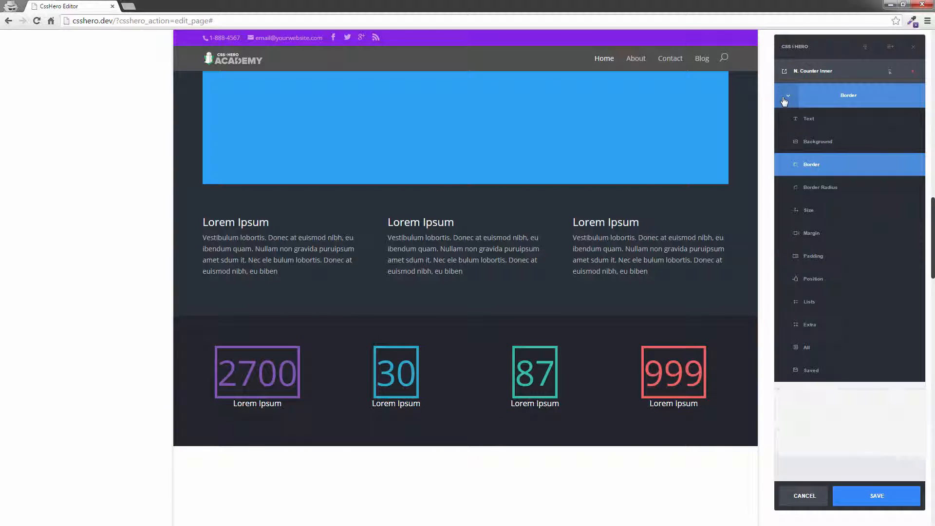
left_click(813, 188)
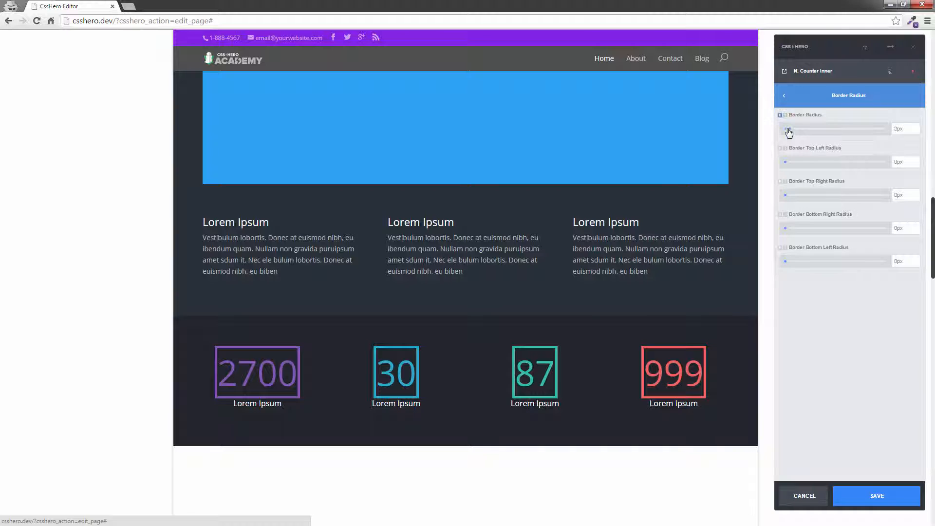
left_click_drag(789, 130, 862, 136)
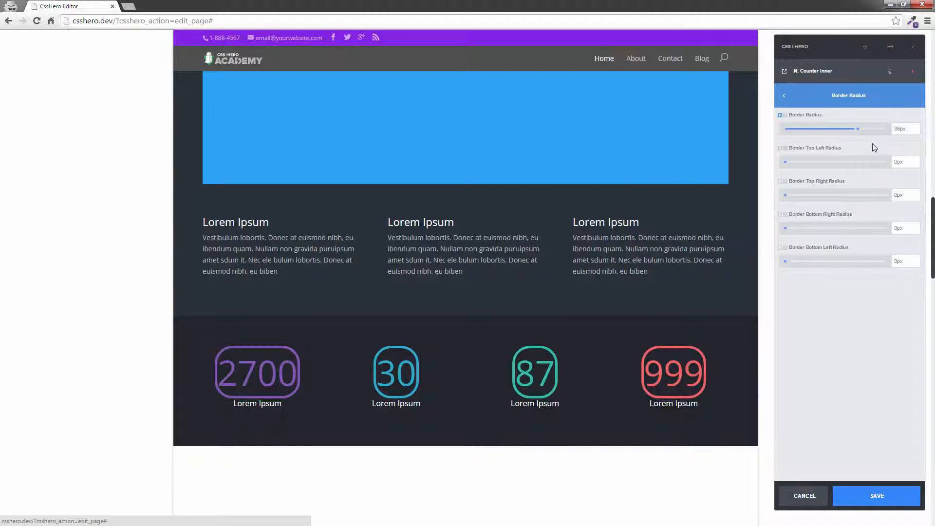
Reduce the overall border width of the number counters to 4px
left_click(784, 95)
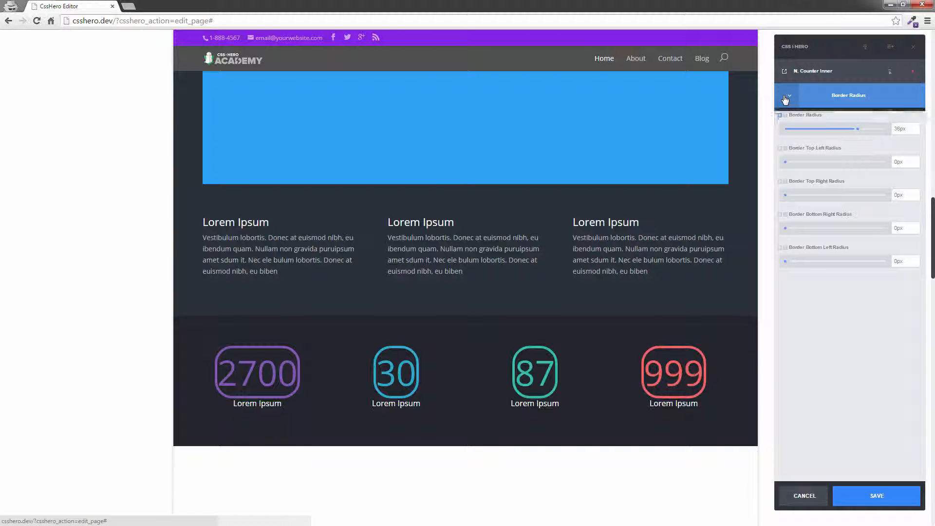
left_click(814, 166)
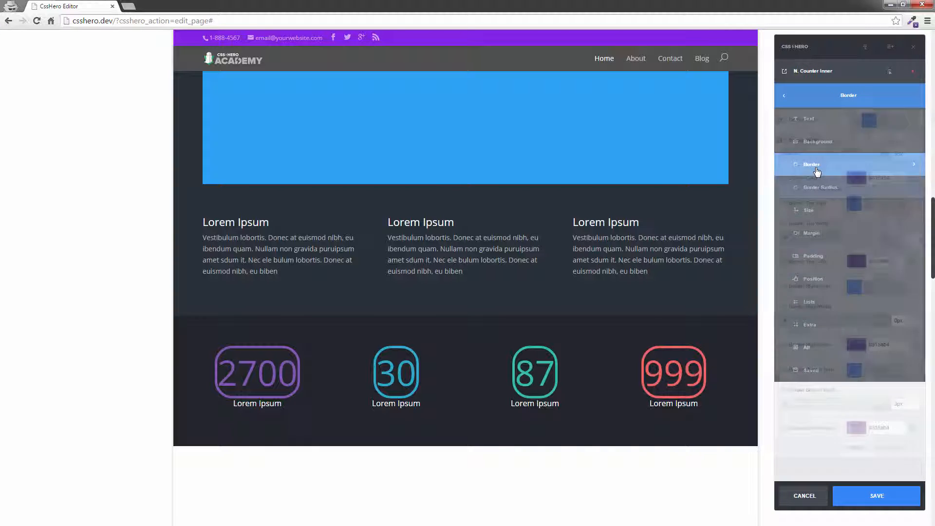
left_click_drag(794, 153, 791, 155)
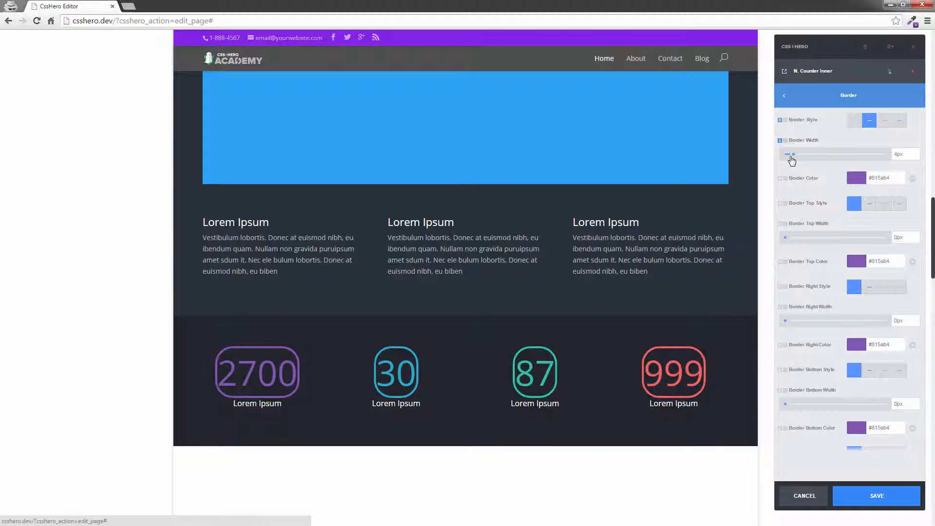
scroll(804, 208, "down", 1)
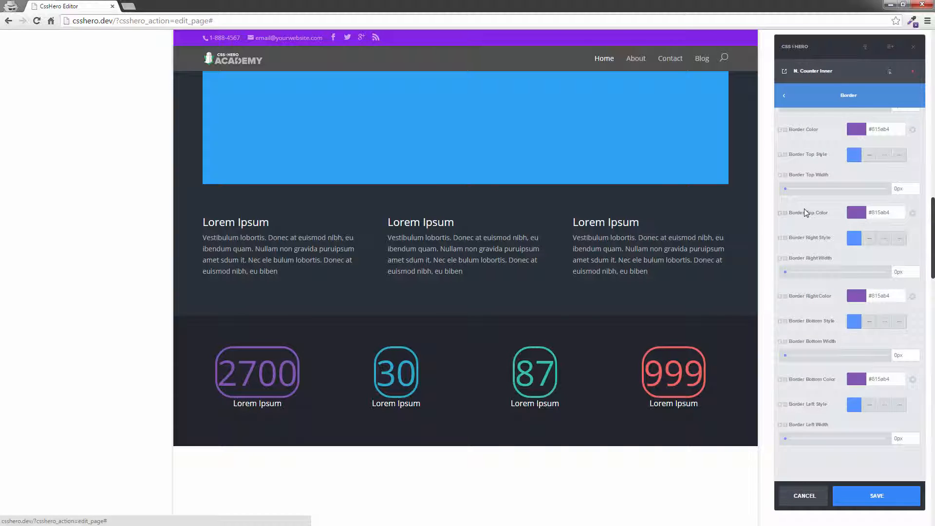
Select the first row of icons under Core Features and add a solid border 13px wide around it
left_click(764, 252)
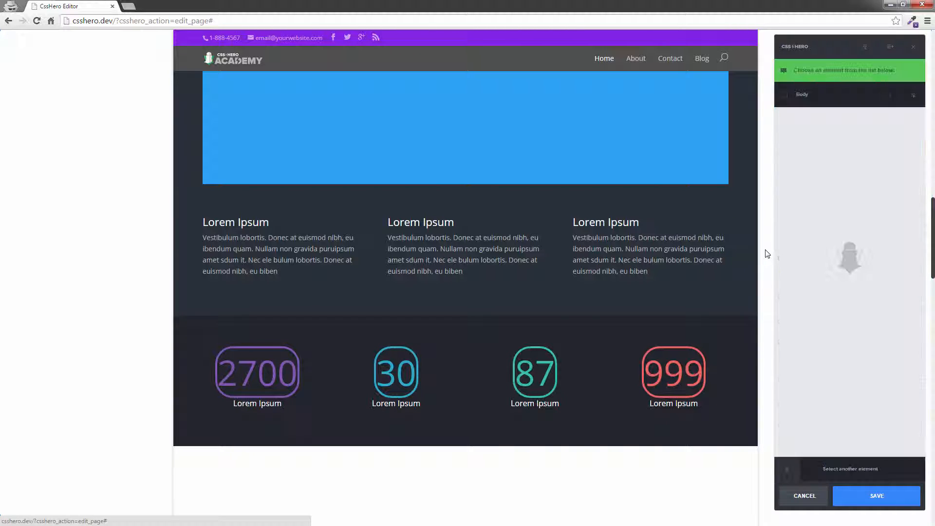
scroll(766, 258, "down", 5)
scroll(768, 265, "down", 4)
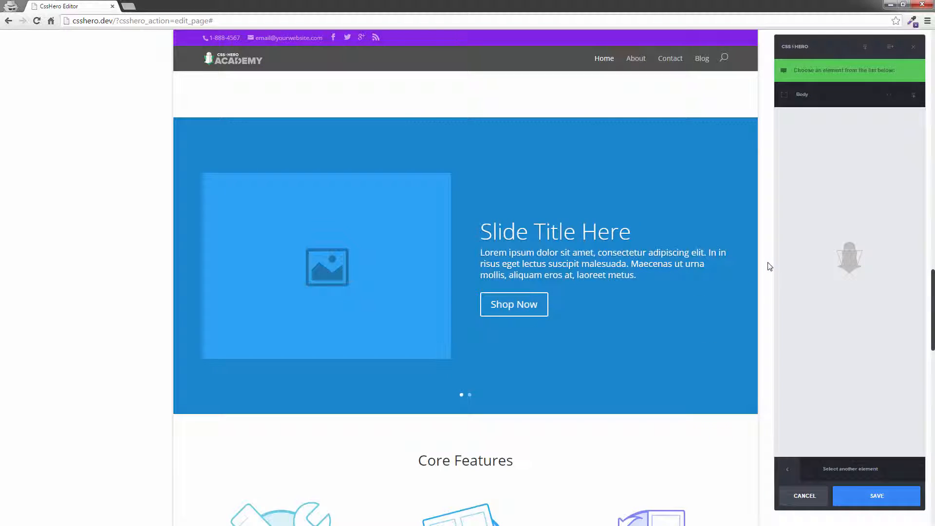
scroll(769, 267, "down", 3)
scroll(769, 270, "down", 3)
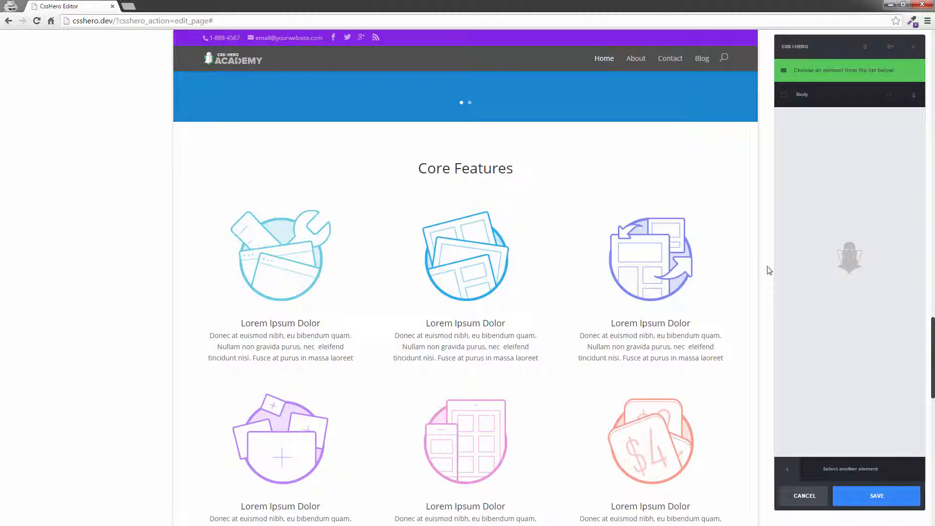
left_click(380, 217)
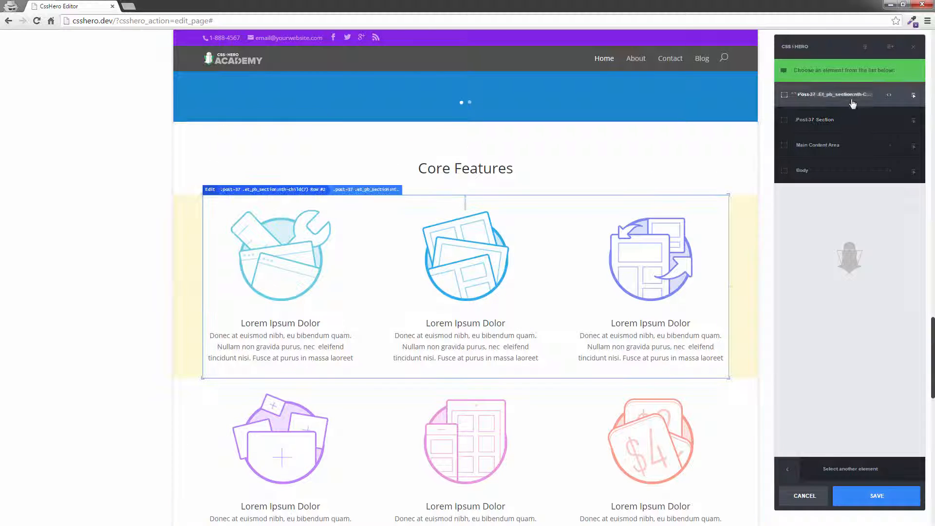
left_click(851, 99)
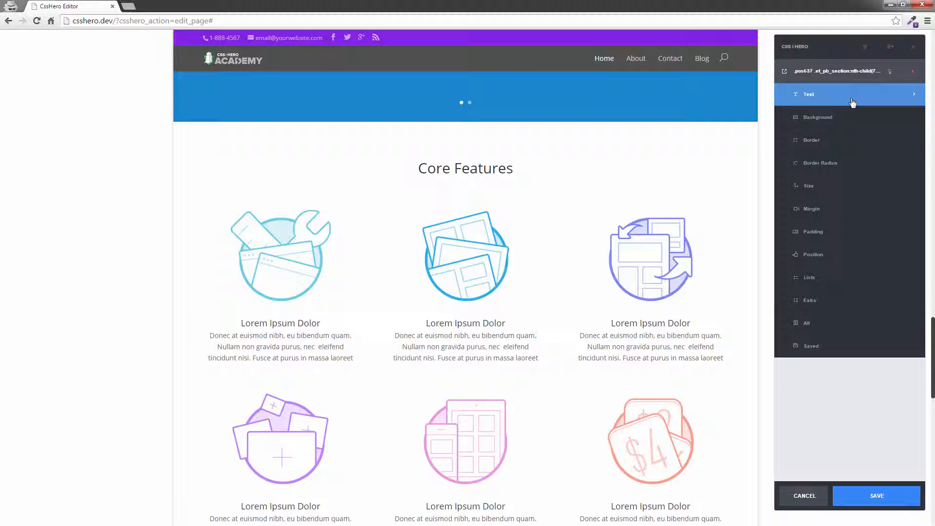
left_click(830, 141)
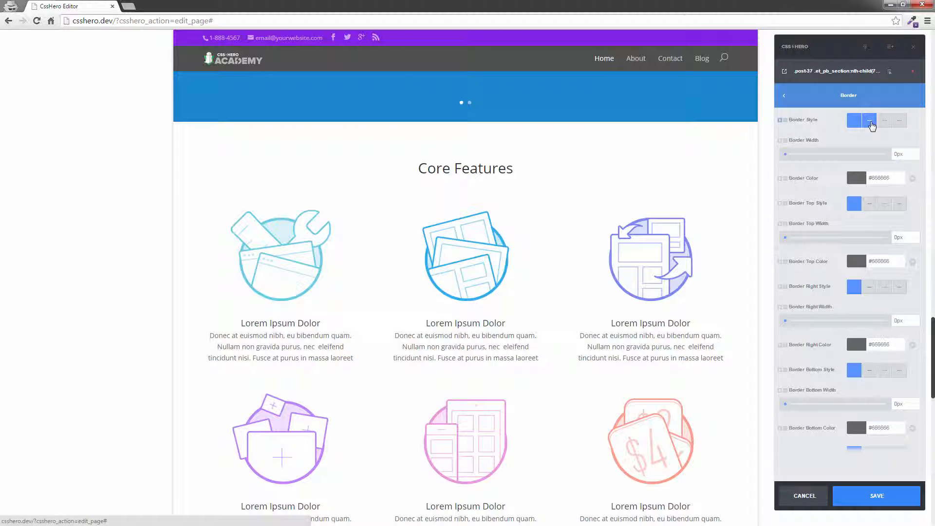
left_click(870, 121)
left_click_drag(786, 155, 812, 156)
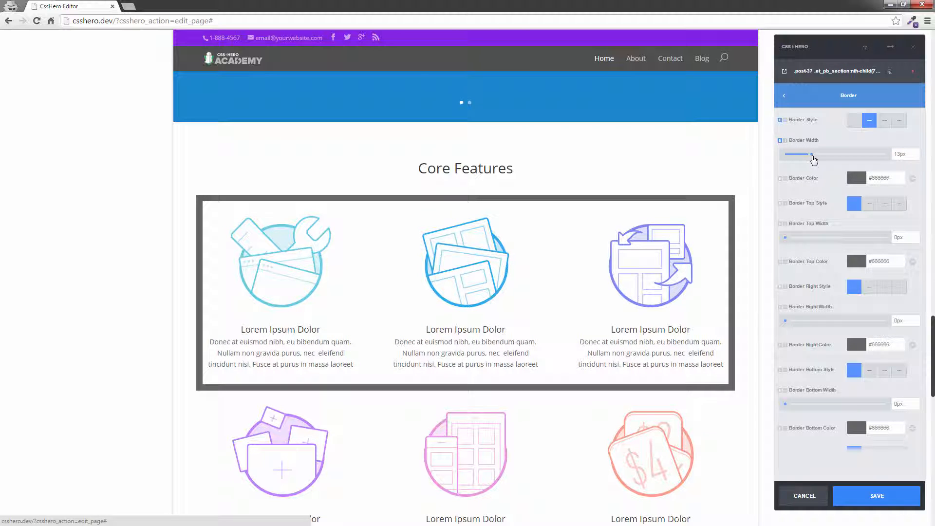
Set the Core Features row's border colour to the turquoise sampled from the wrench icon with the page color picker
left_click(856, 179)
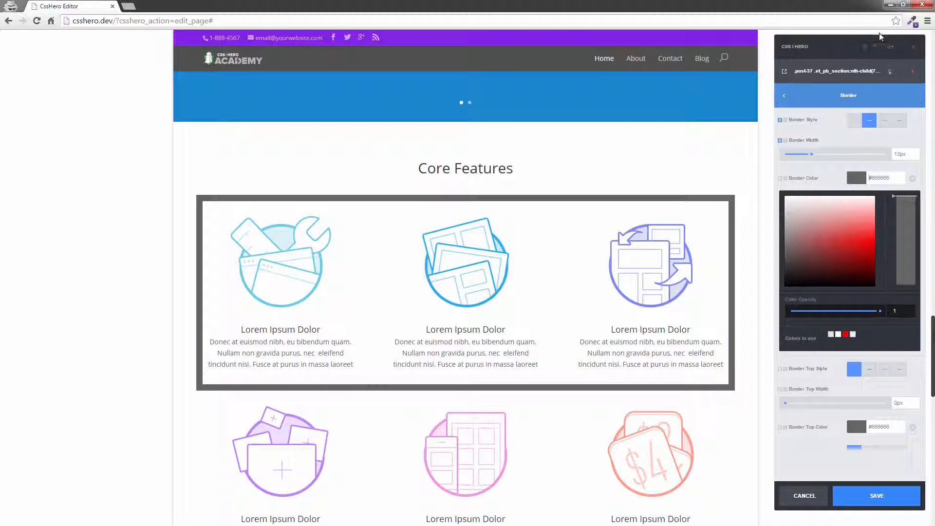
left_click(909, 22)
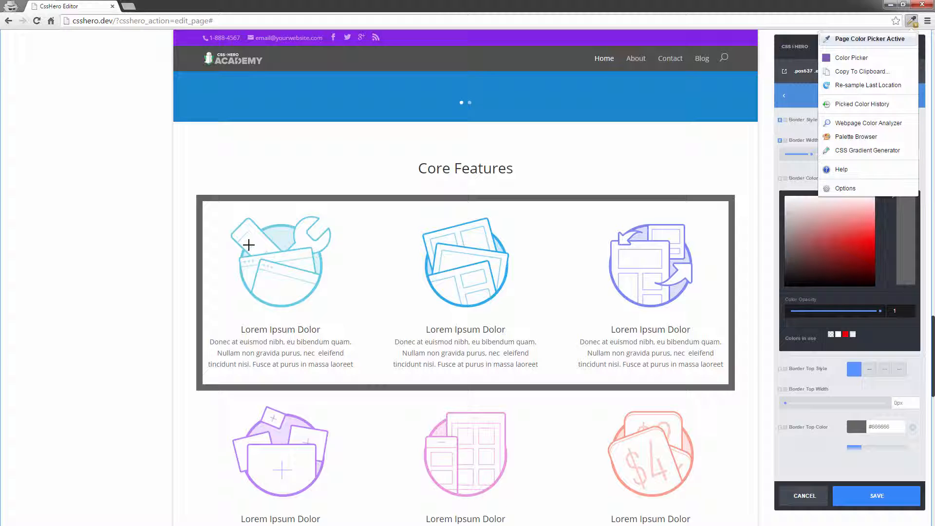
left_click(276, 224)
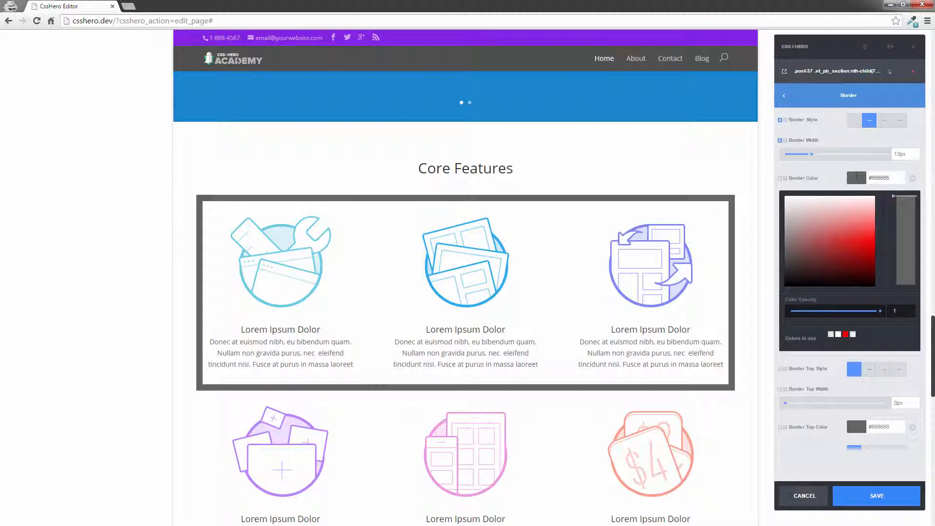
left_click(854, 176)
key("ctrl+v")
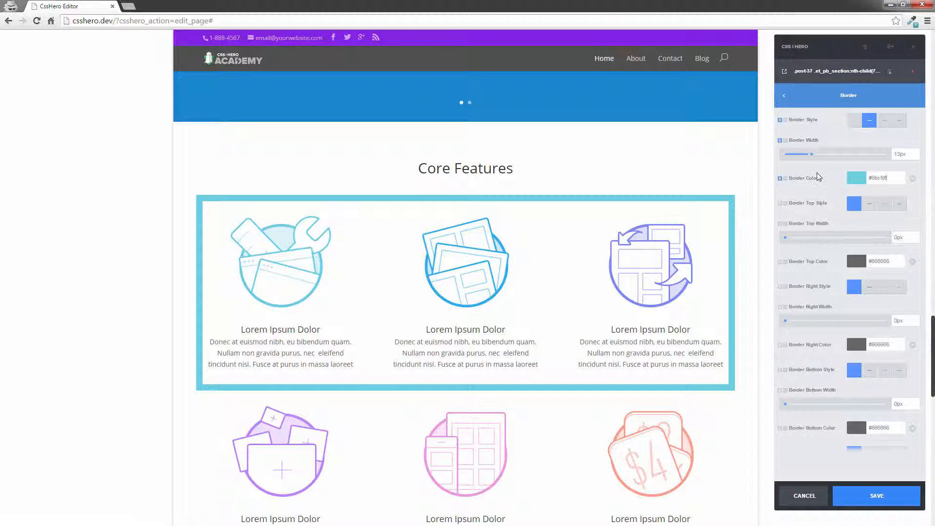
left_click(786, 96)
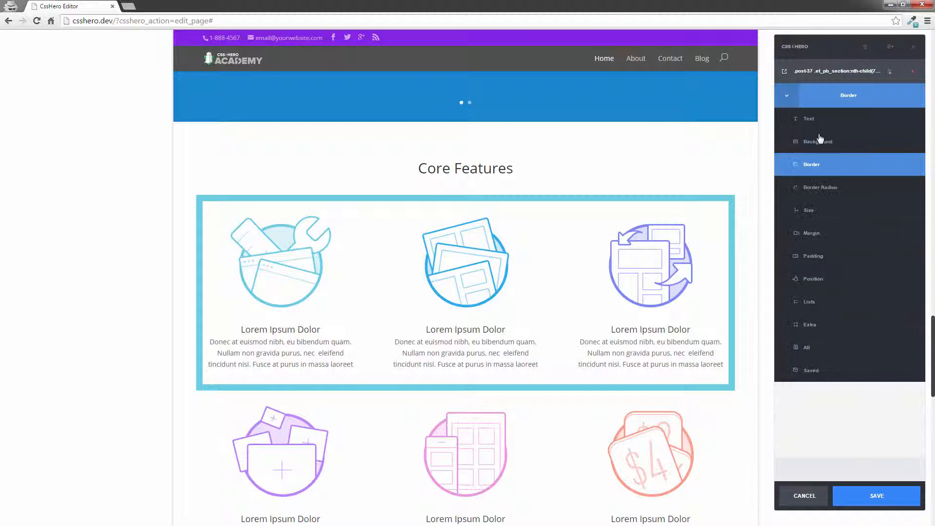
Round the Core Features row's border with a 49px top-left radius, a 50px bottom-right radius and an overall radius of 50px
left_click(815, 189)
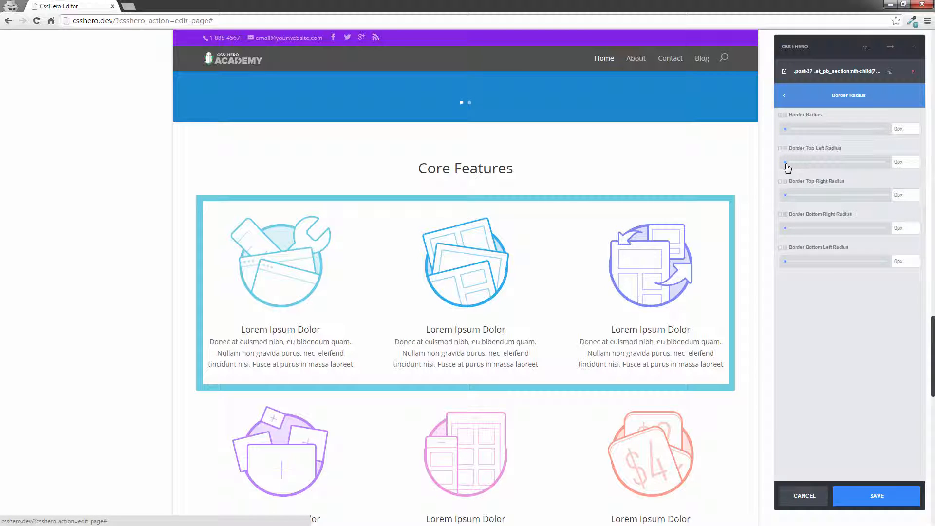
left_click_drag(787, 165, 890, 164)
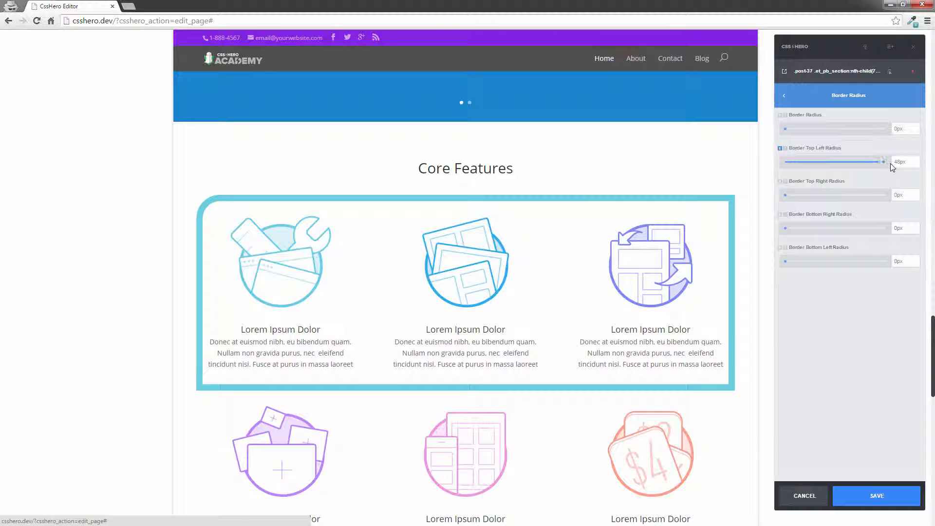
left_click_drag(785, 228, 885, 228)
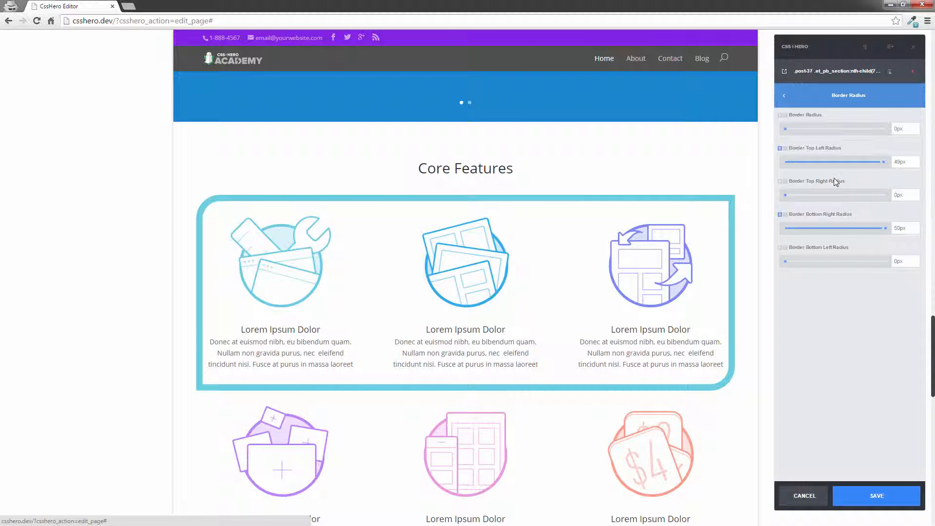
left_click_drag(792, 130, 925, 127)
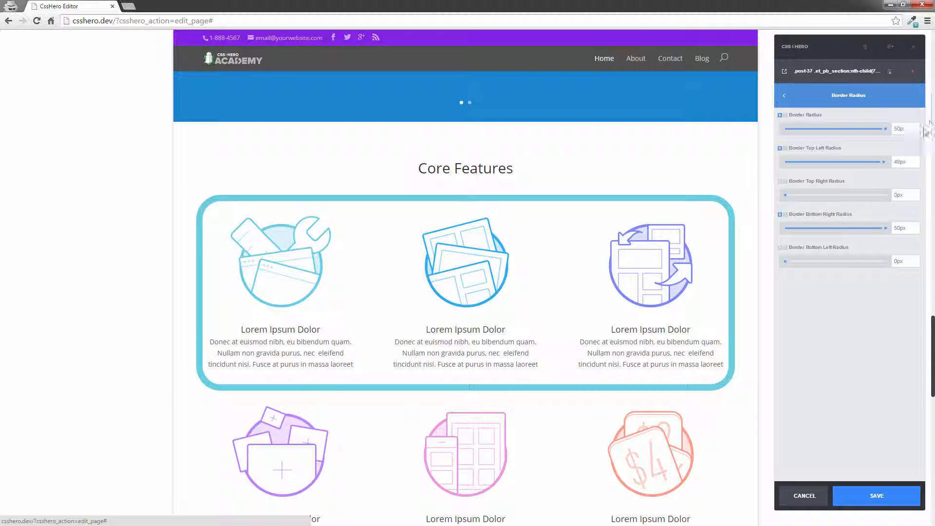
Select the slider image above Core Features and round its top-left and bottom-right corners with a radius of 50px each
scroll(732, 369, "down", 3)
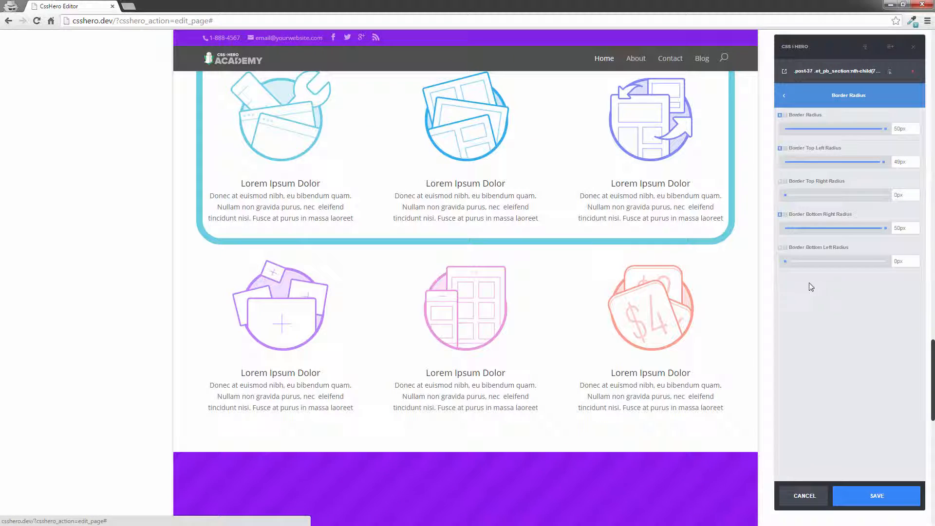
scroll(755, 302, "up", 7)
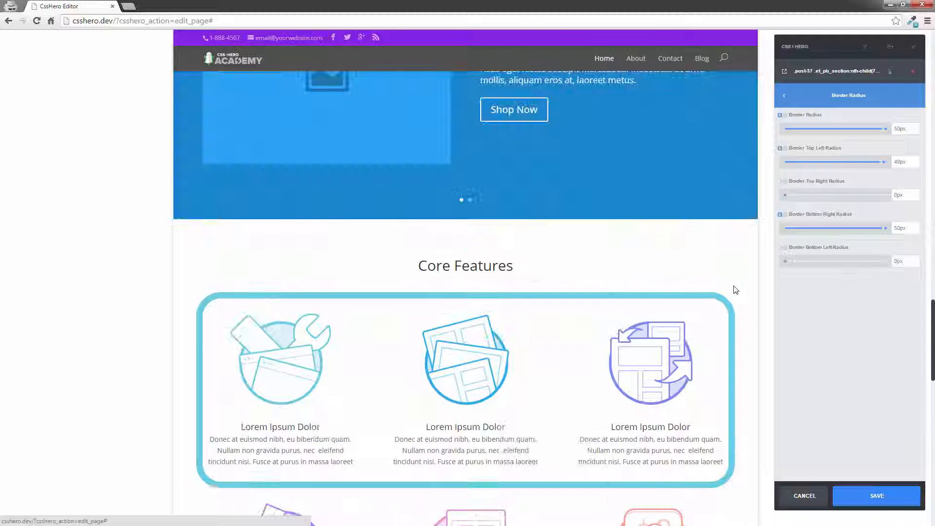
scroll(733, 286, "up", 2)
scroll(328, 200, "down", 1)
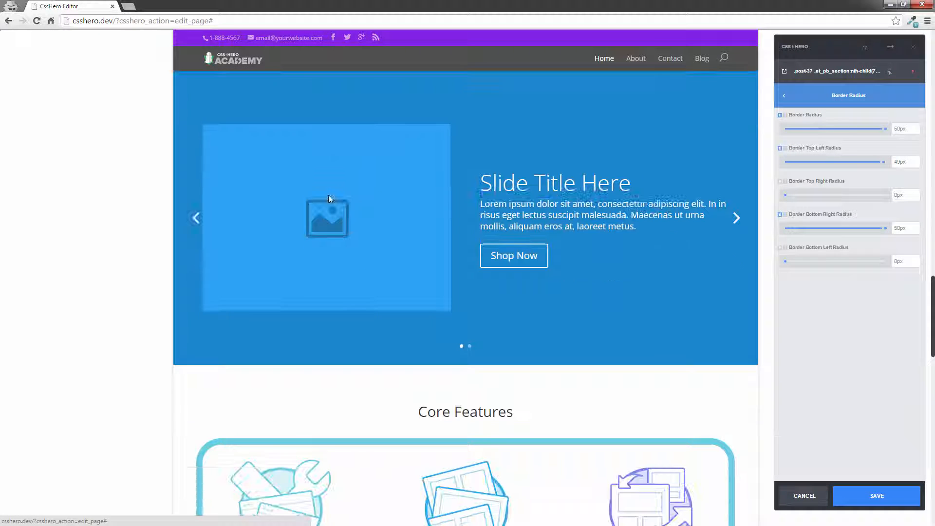
left_click(368, 173)
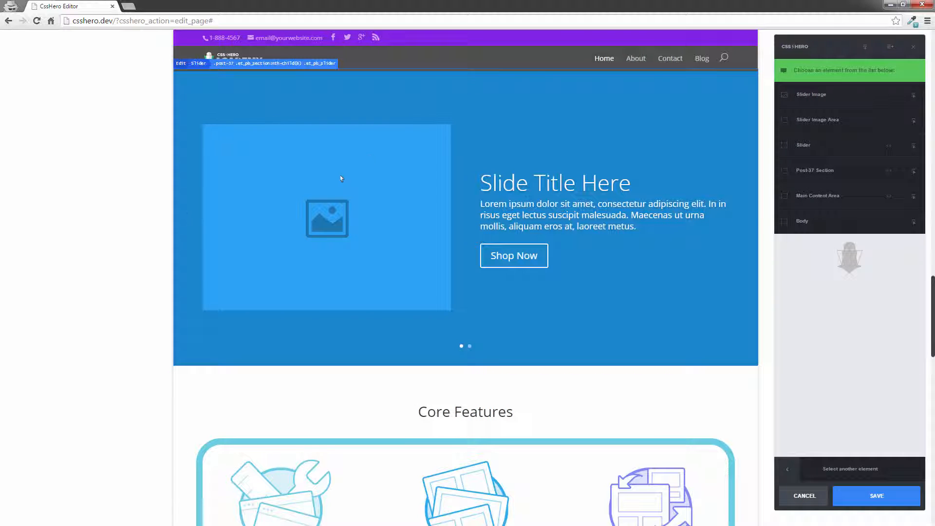
left_click(838, 97)
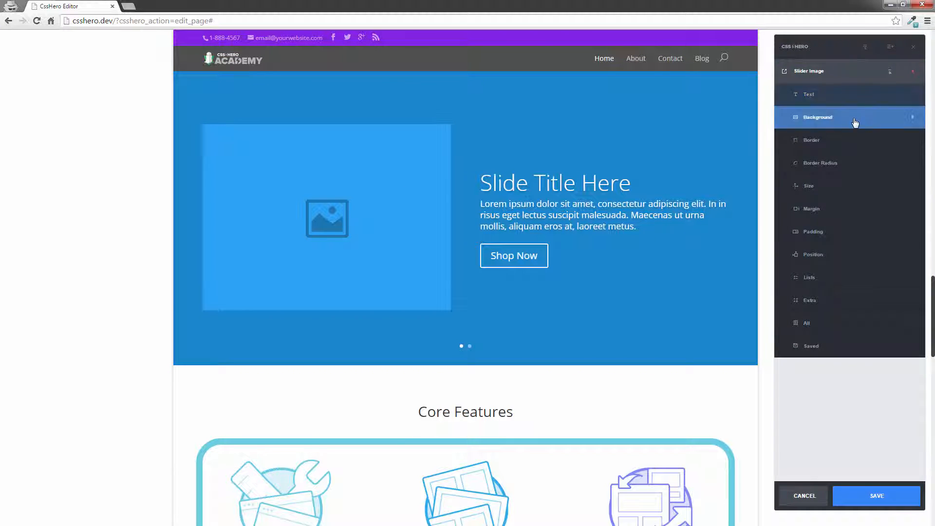
left_click(826, 164)
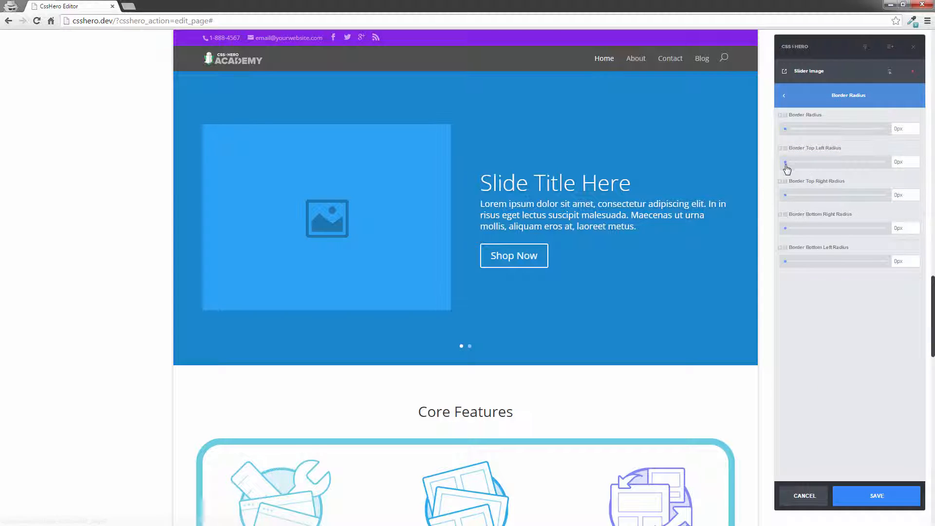
left_click_drag(784, 162, 899, 164)
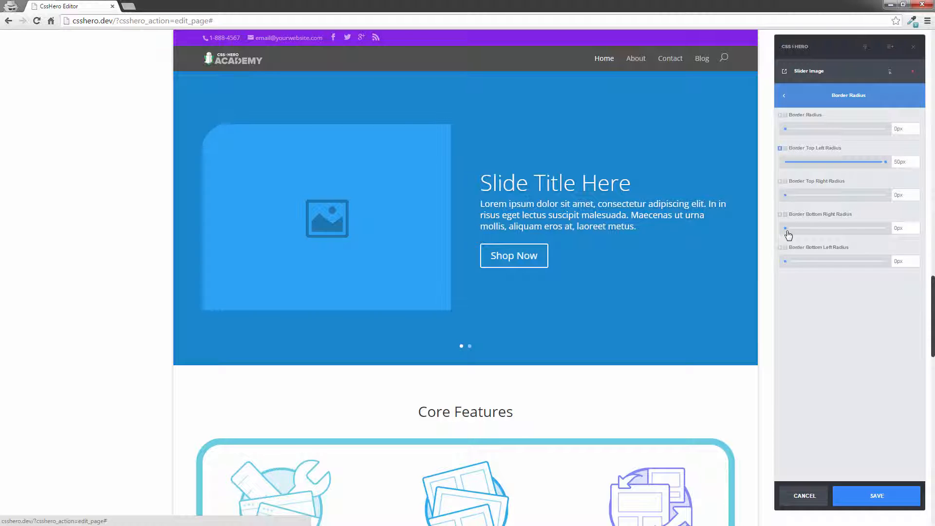
left_click_drag(786, 233, 931, 231)
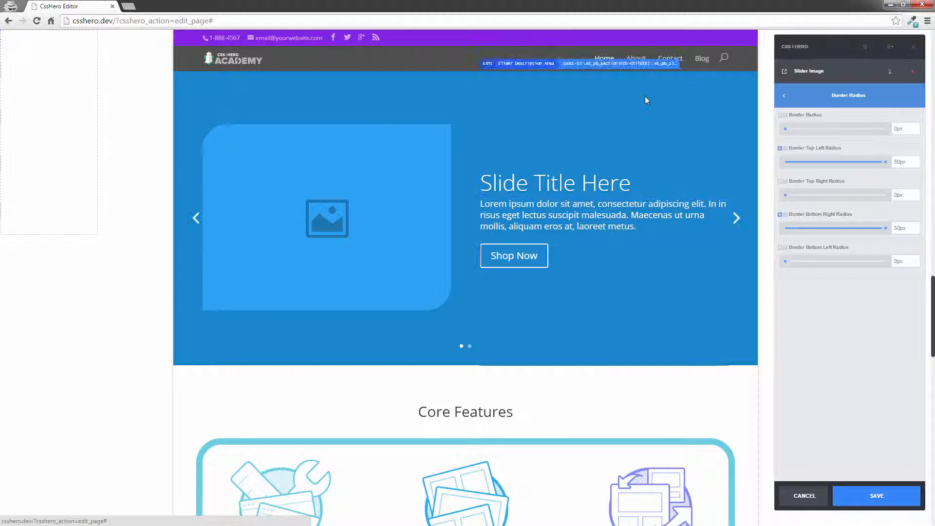
Select the whole slider and add a solid border 21px wide around it
left_click(309, 98)
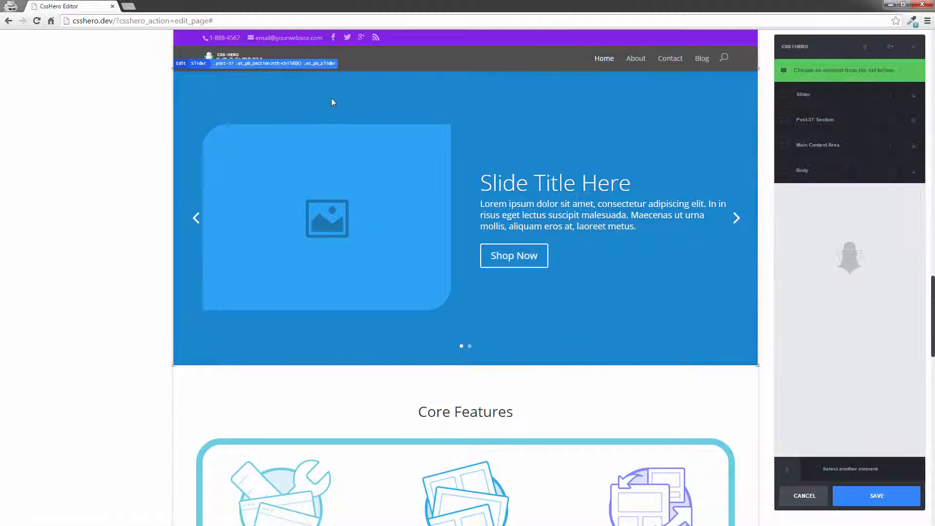
left_click(816, 100)
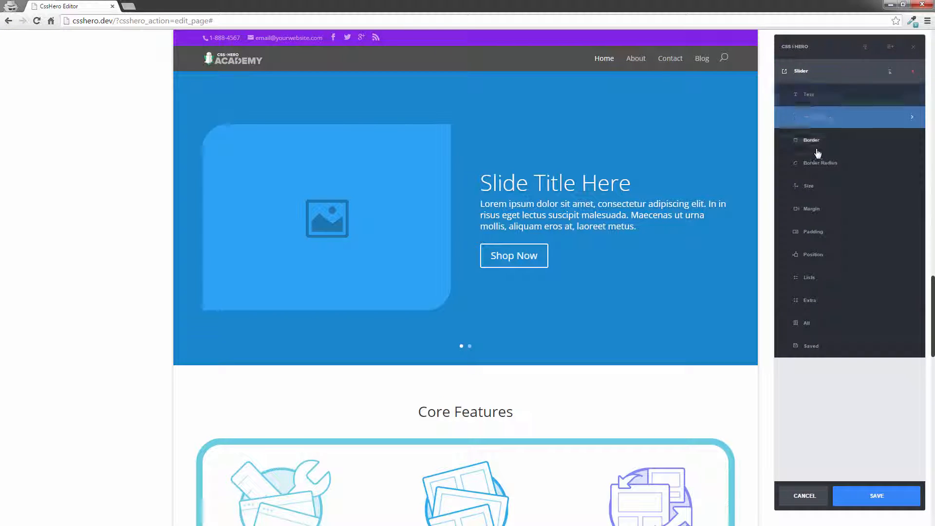
left_click(819, 148)
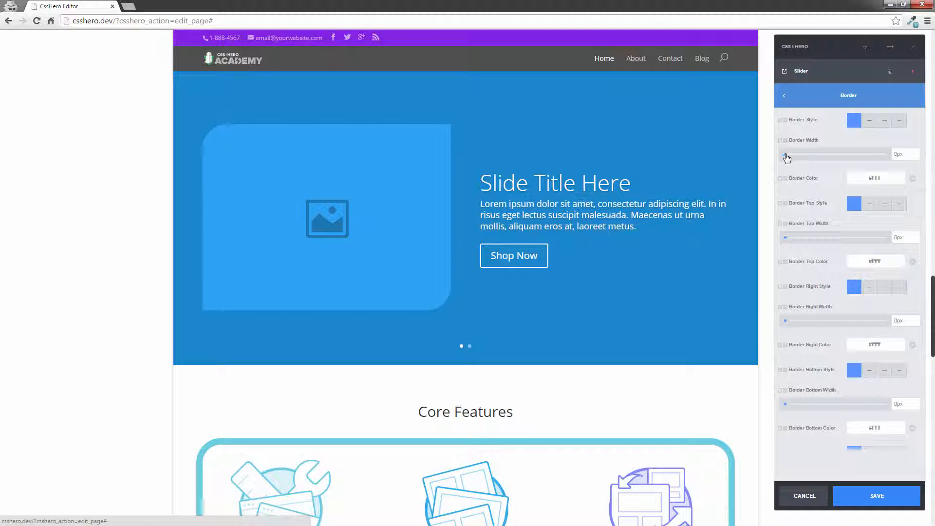
left_click_drag(788, 156, 829, 161)
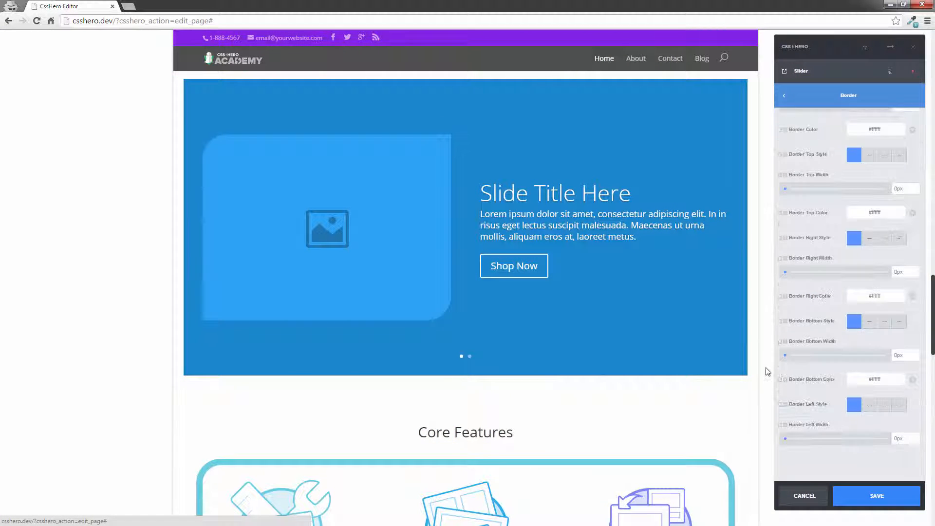
Select the first row of icons under Core Features again and change its overall border style to dashed
scroll(767, 370, "down", 2)
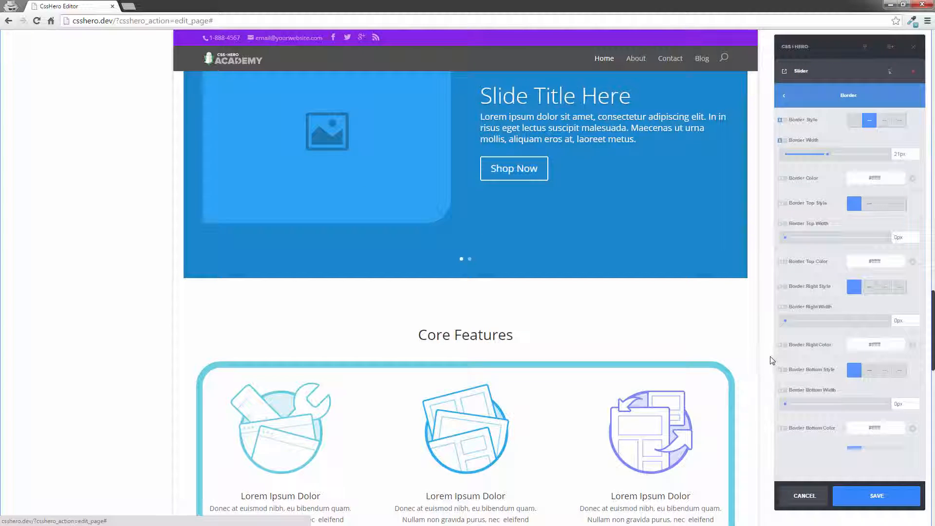
scroll(771, 360, "down", 5)
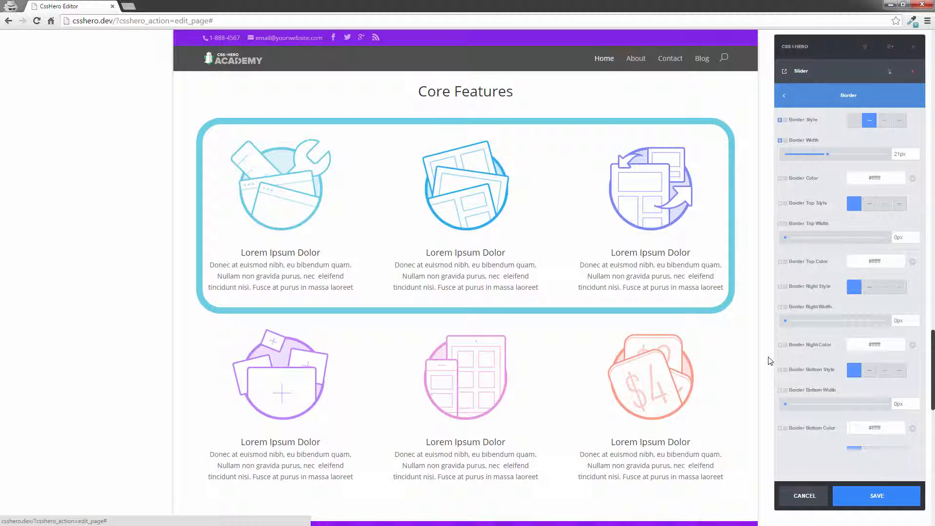
scroll(769, 360, "down", 2)
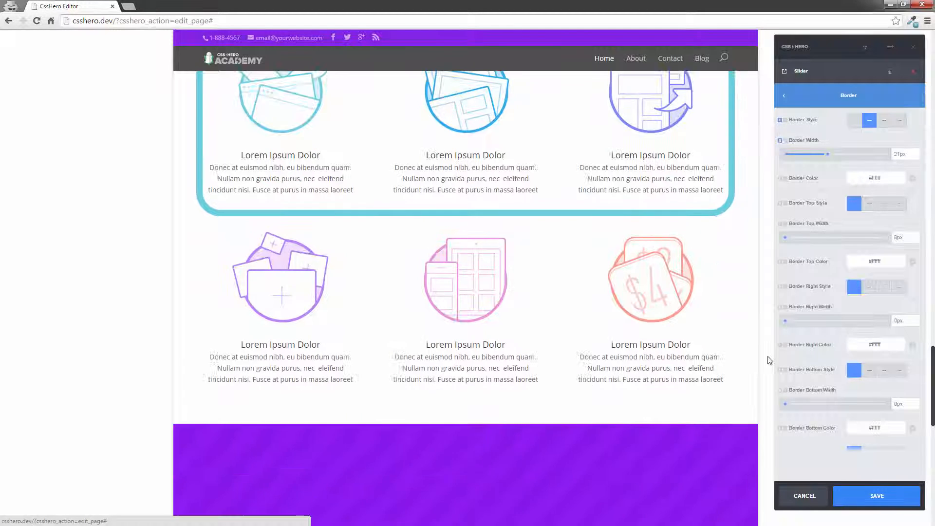
scroll(768, 361, "up", 1)
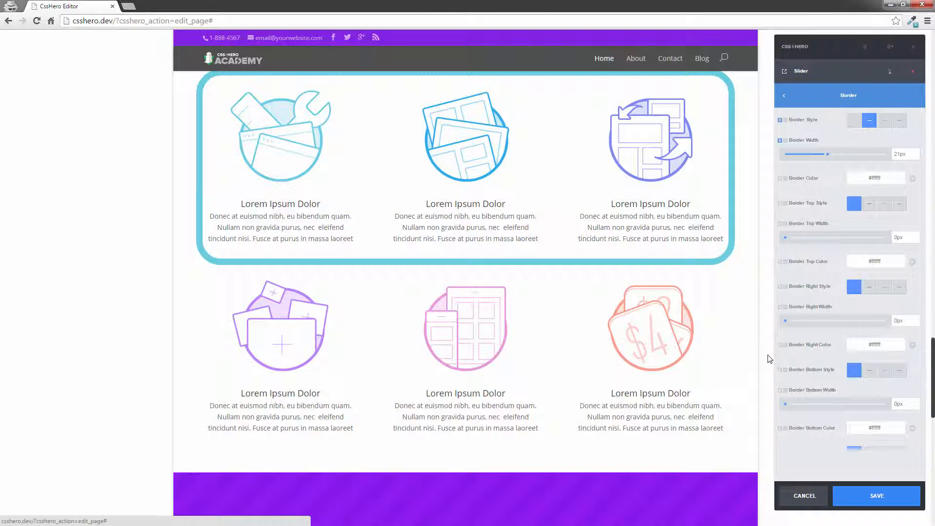
scroll(769, 359, "up", 1)
scroll(672, 88, "down", 1)
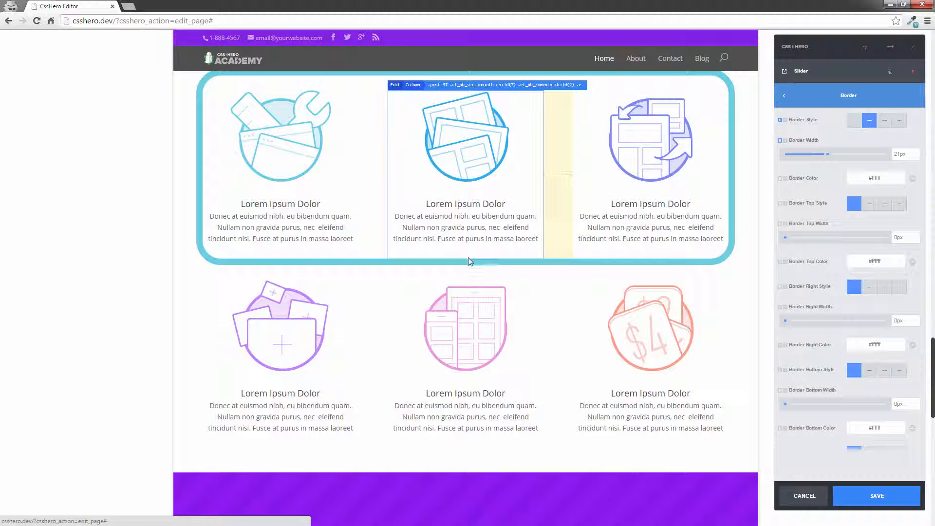
left_click(314, 262)
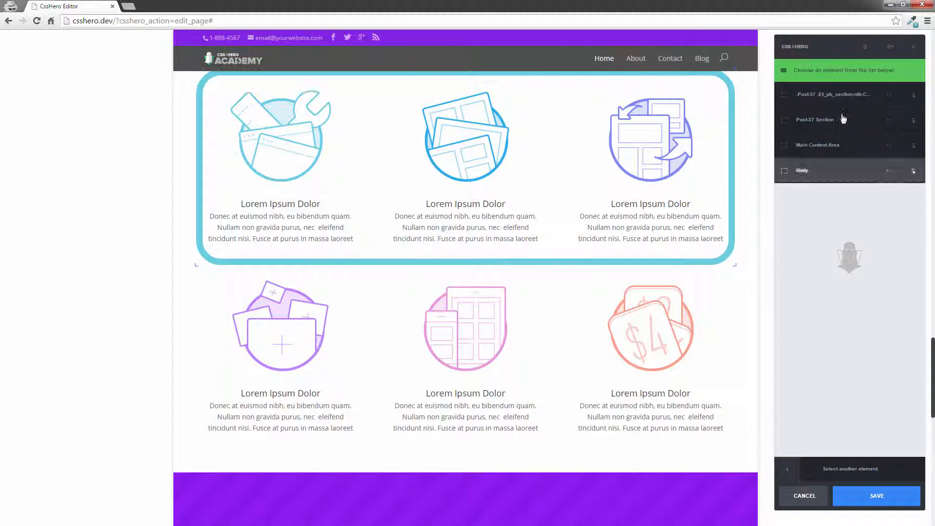
left_click(829, 95)
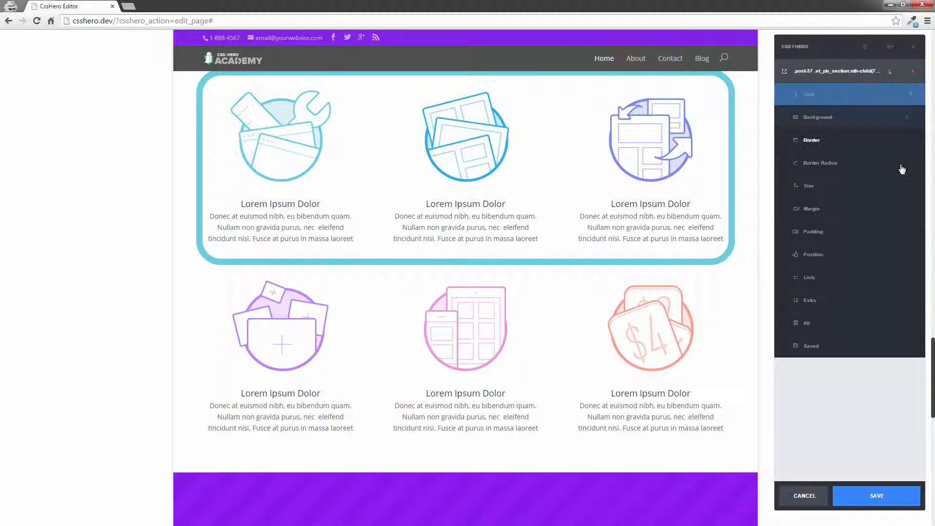
left_click(821, 148)
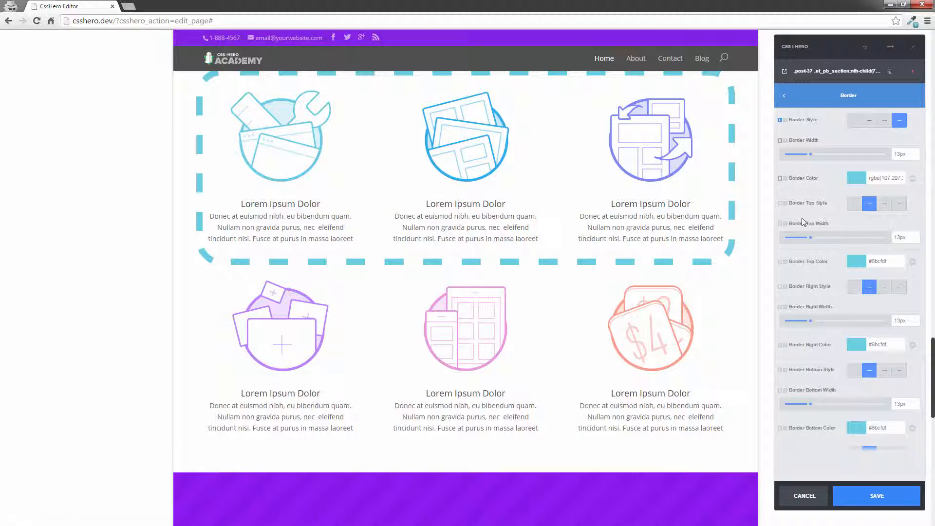
scroll(682, 160, "up", 1)
scroll(822, 210, "down", 1)
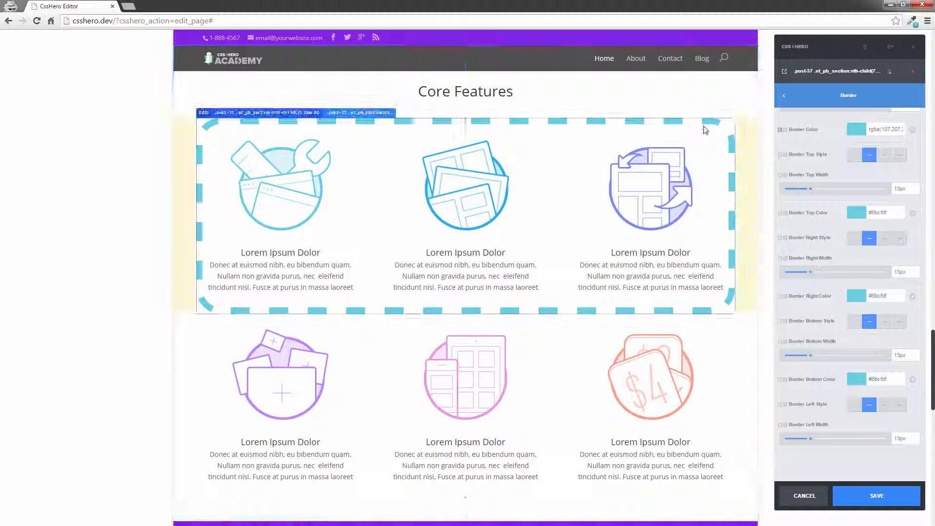